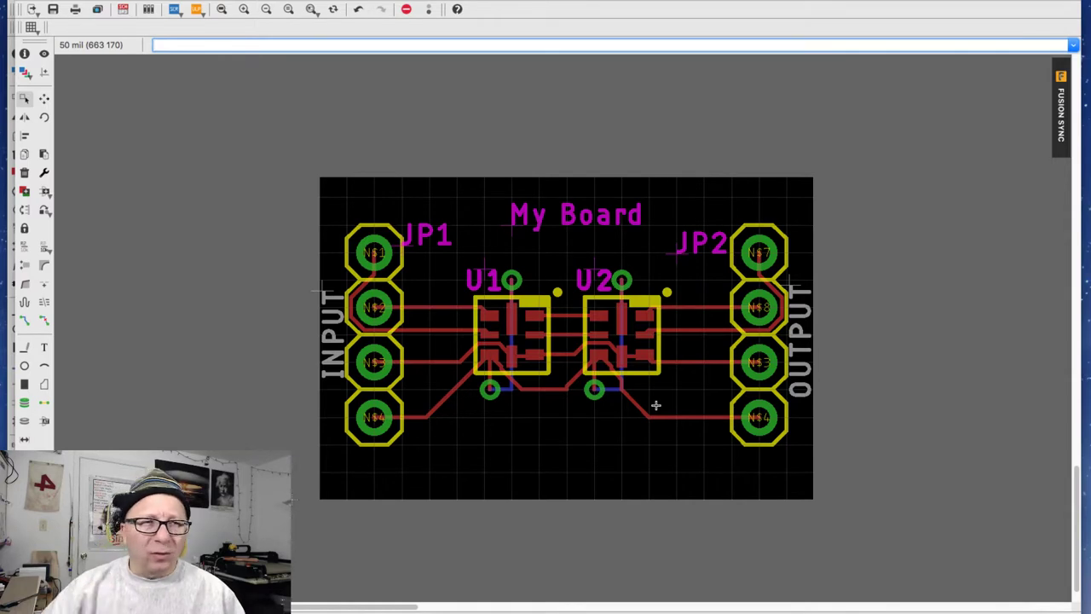
- Load the Seeed_Gerber_Generater_2-layer.cam job from the recent files list into the CAM processor
click(99, 11)
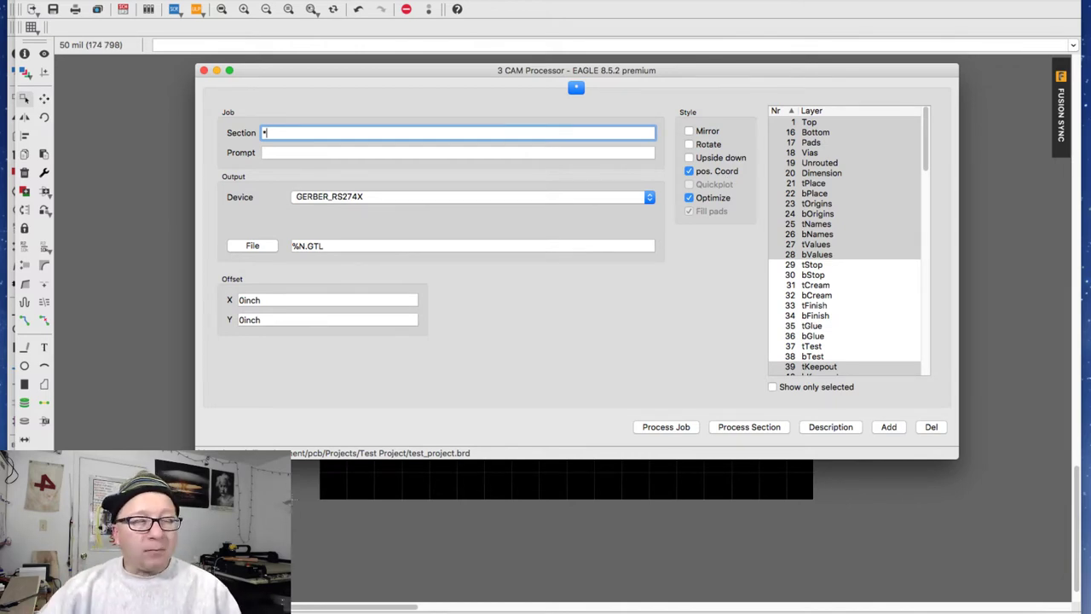
click(289, 9)
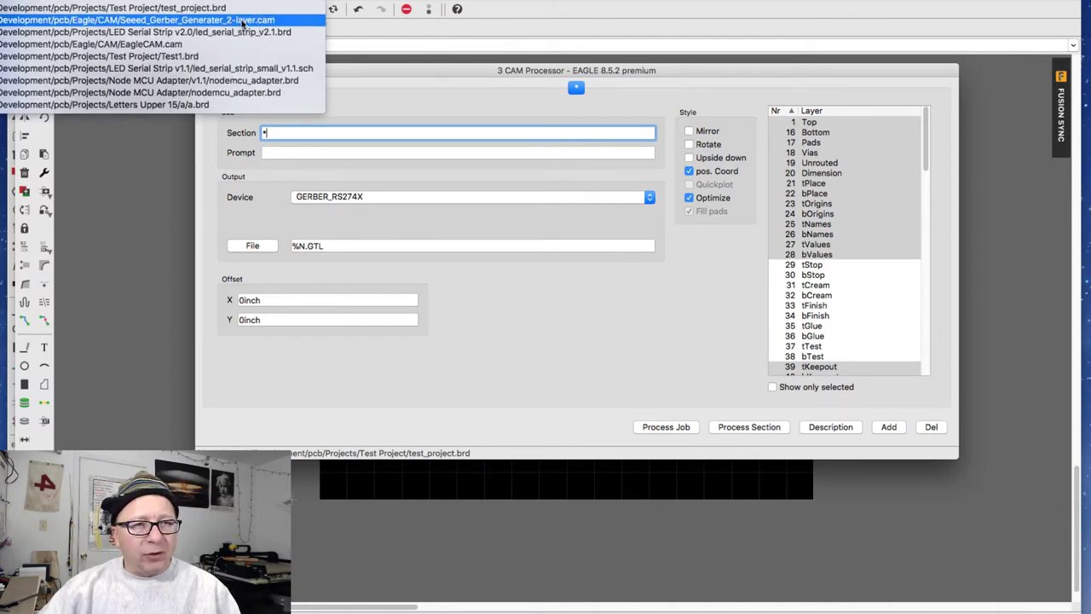
click(236, 25)
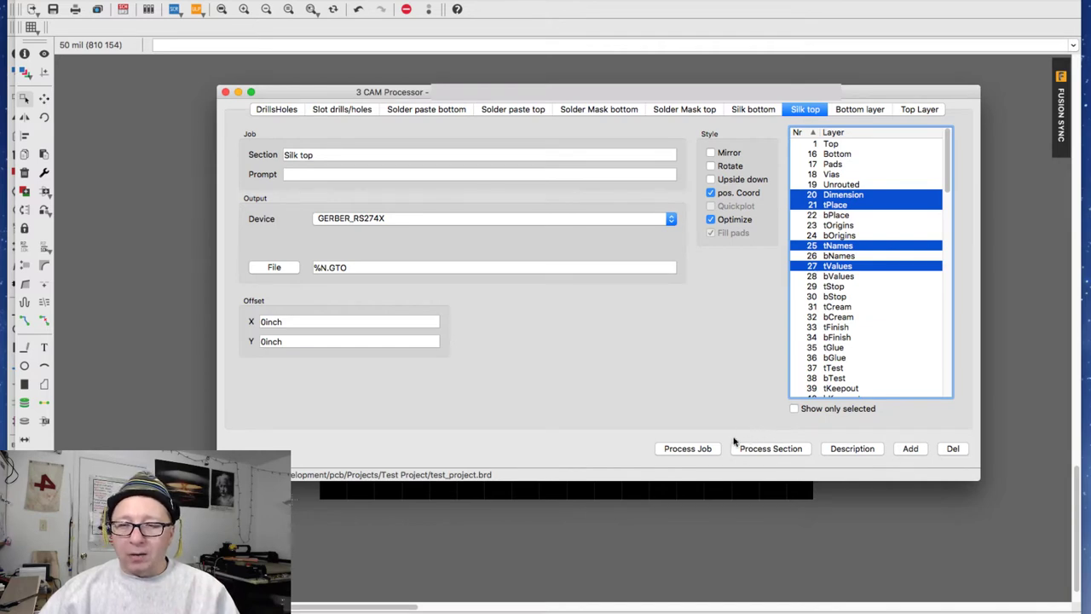
- Run the CAM job and save it, generating the GBL, GTL, GTO and other Gerber files
click(686, 450)
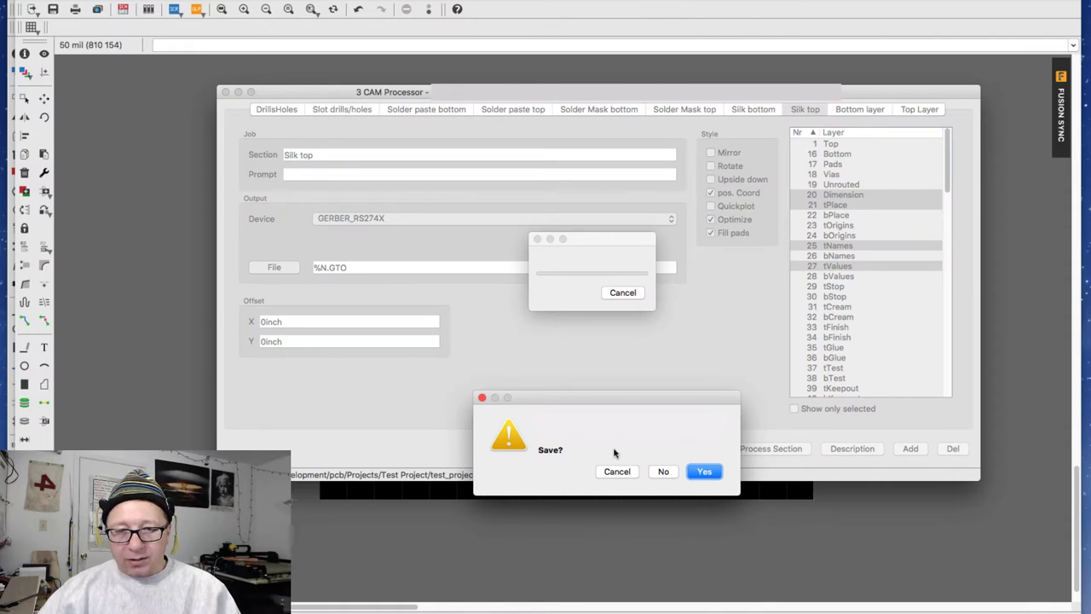
click(702, 471)
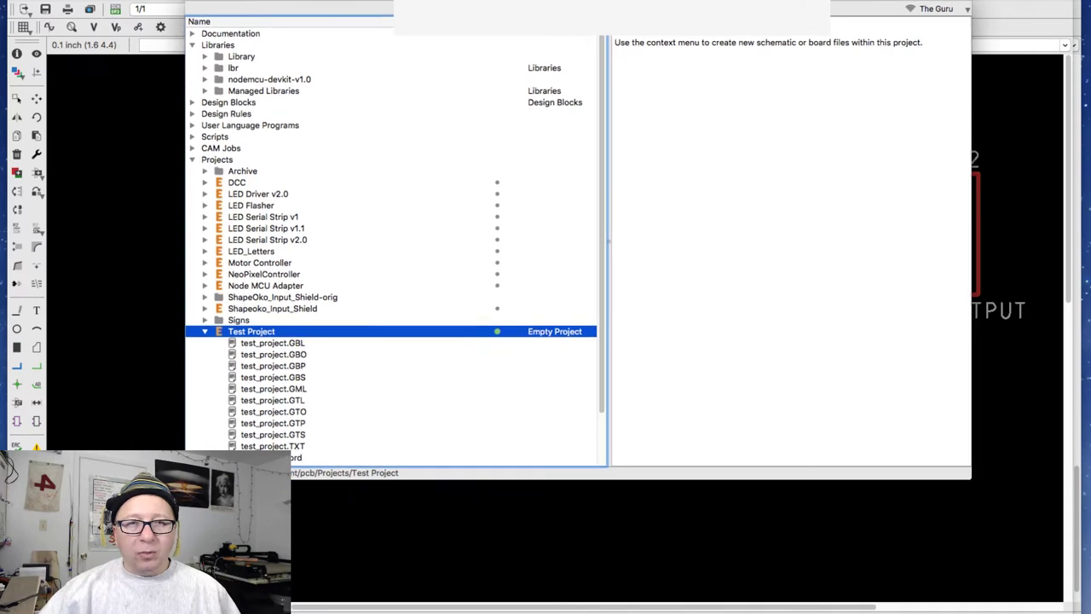
scroll(261, 297, down, 3)
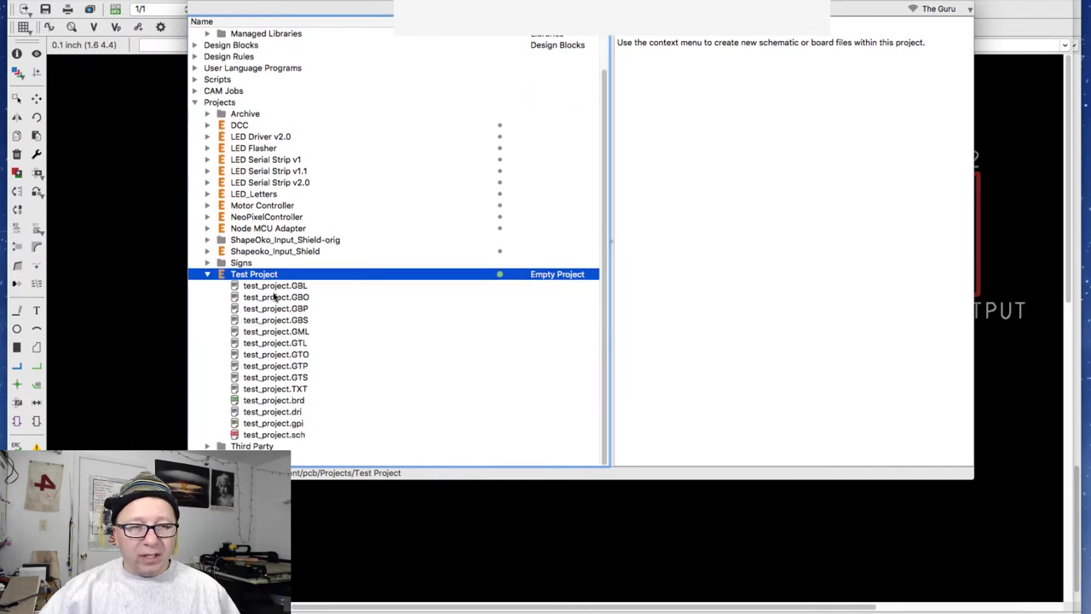
click(298, 289)
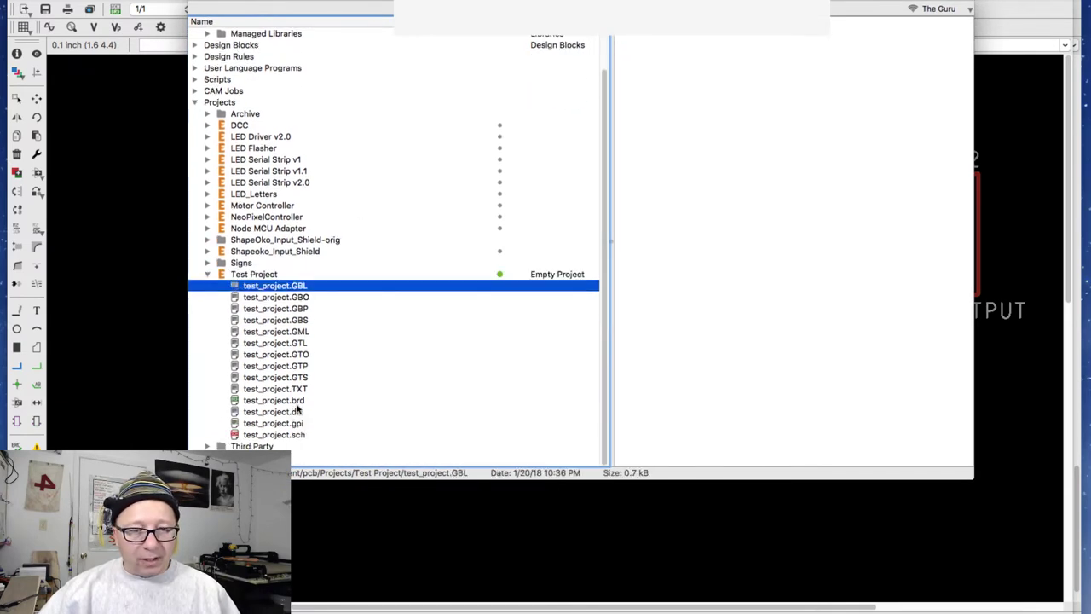
click(298, 401)
click(304, 289)
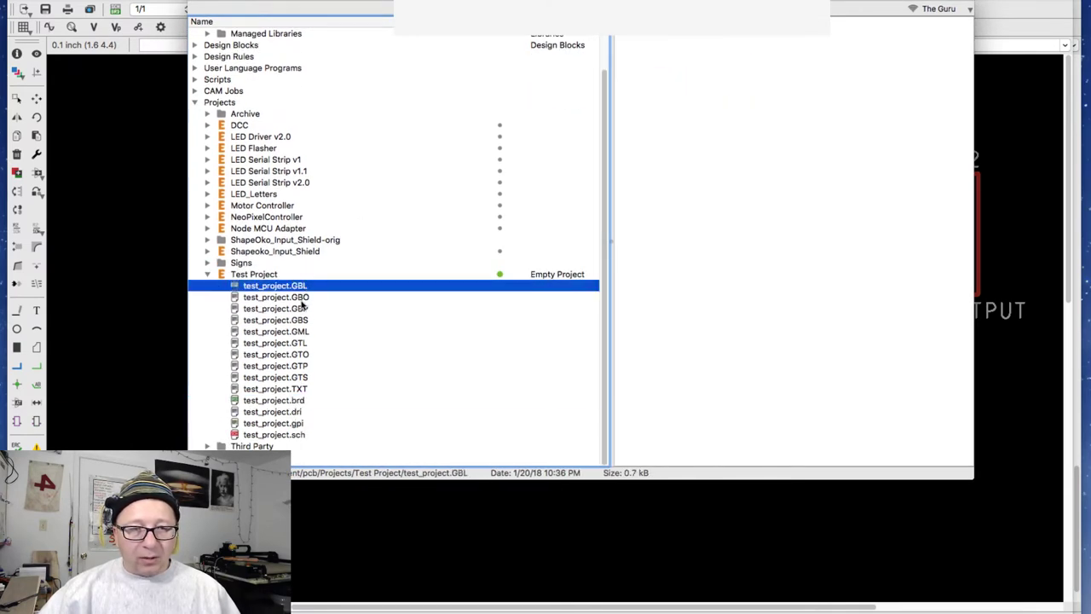
click(298, 391)
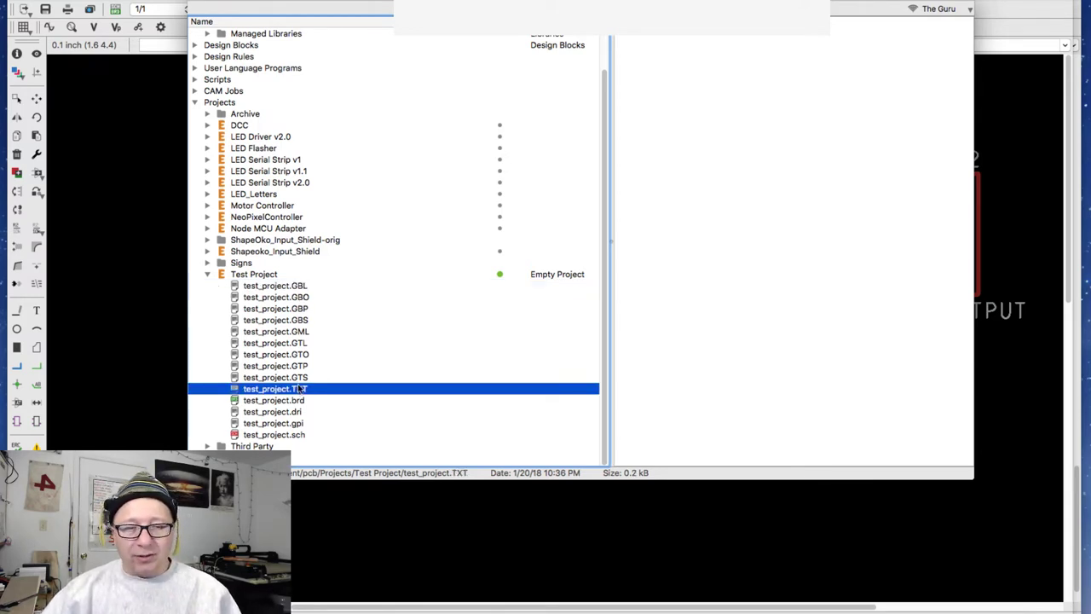
click(301, 380)
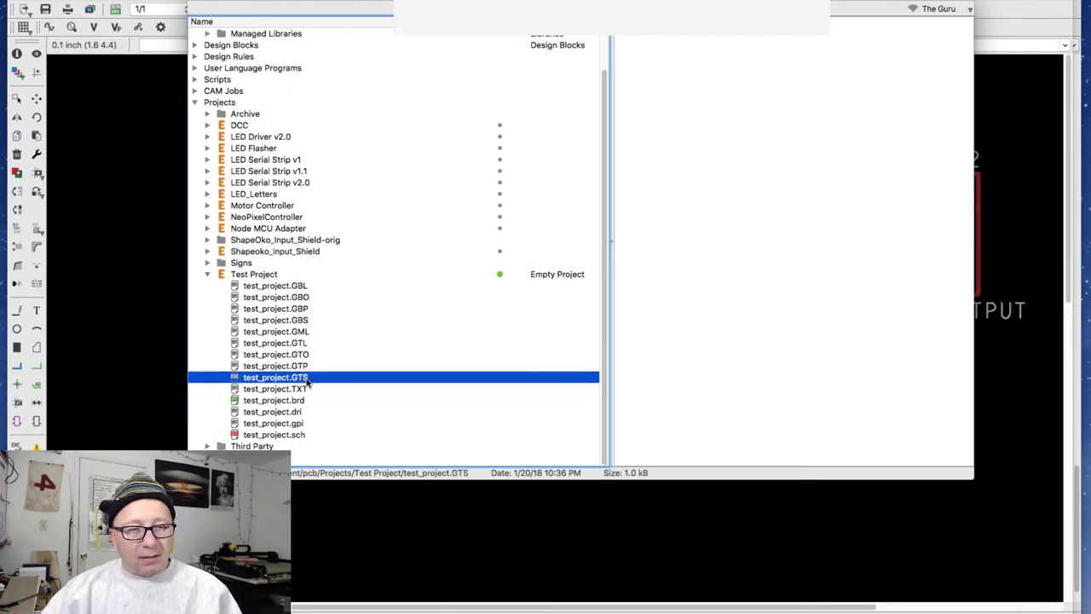
click(302, 366)
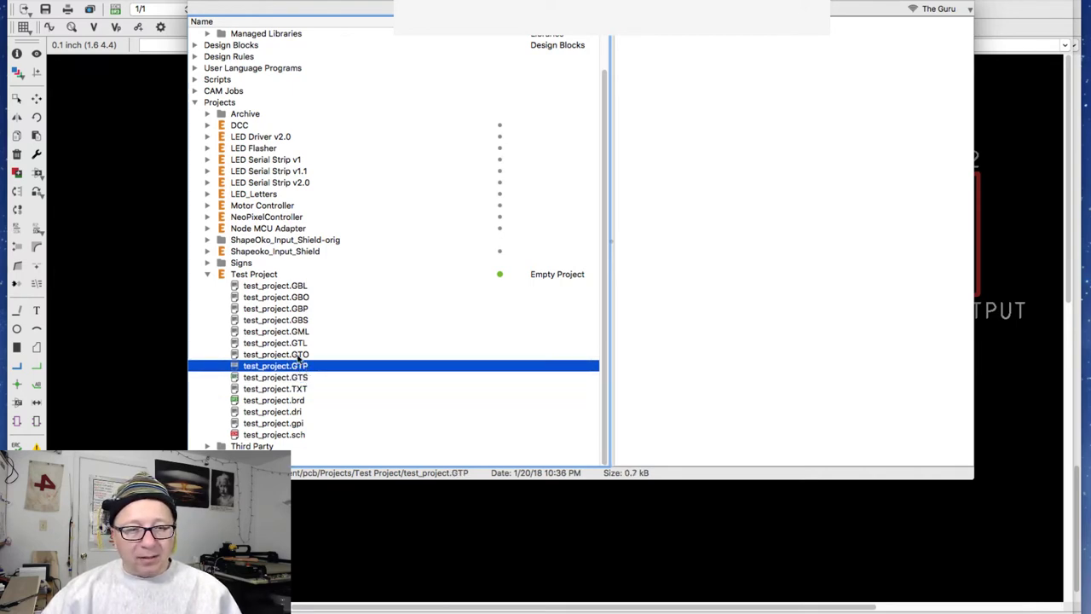
click(300, 355)
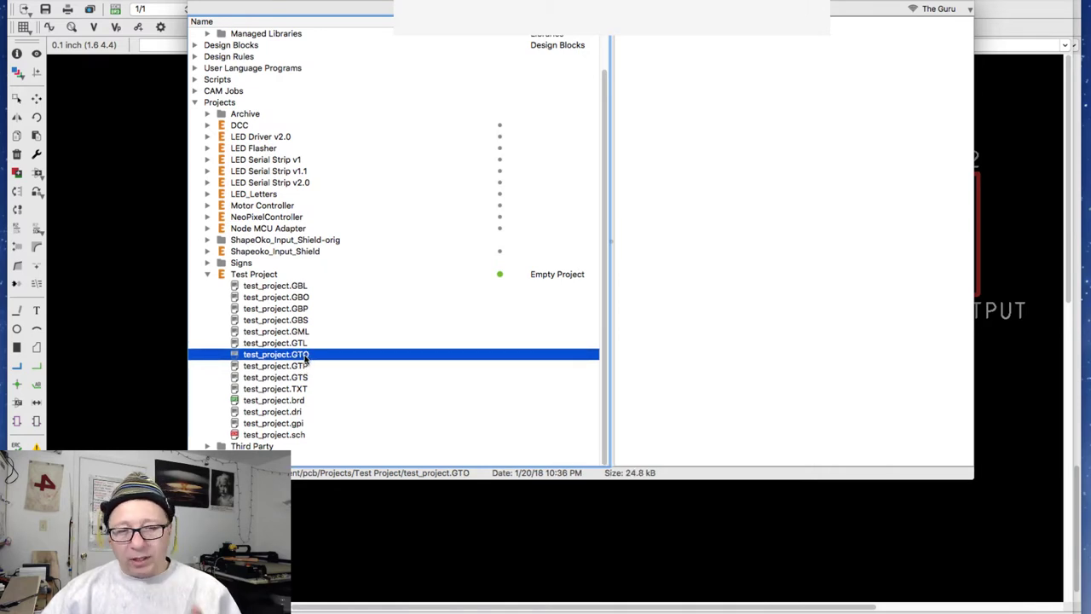
click(302, 344)
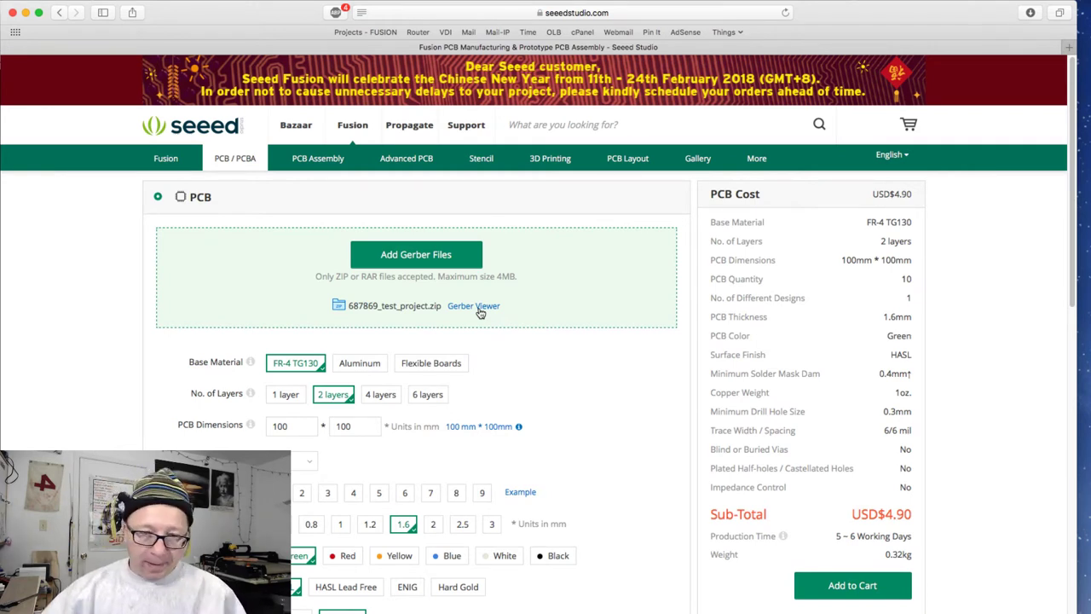
- Open the uploaded Gerbers in the Seeed Gerber Viewer to inspect My Board's top render
click(480, 312)
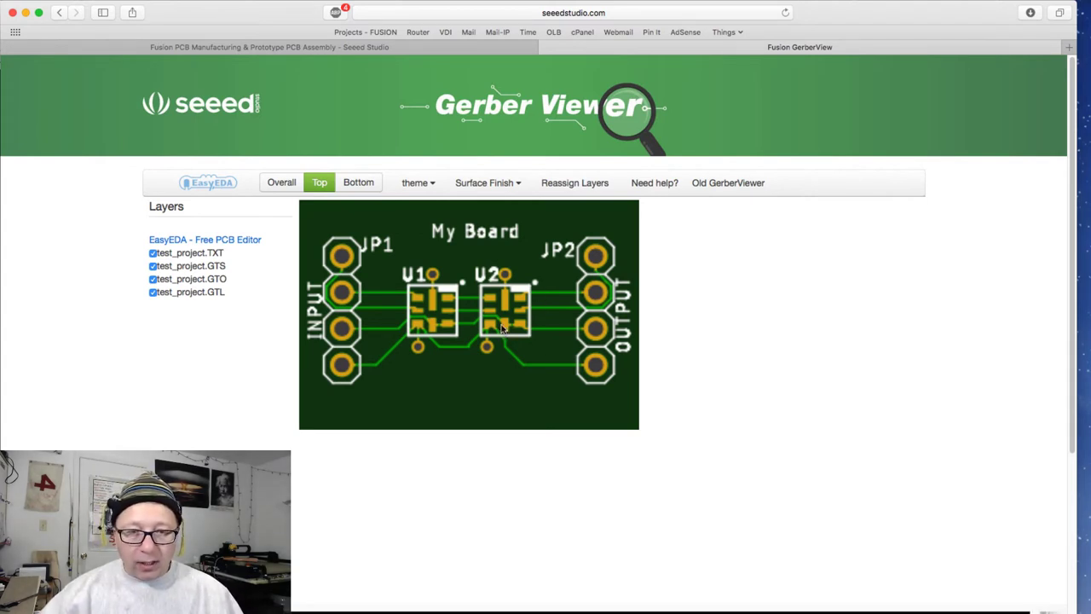
- Glance at the test_project.brd layout in EAGLE, then return to the Gerber Viewer's top render
key(super+Tab)
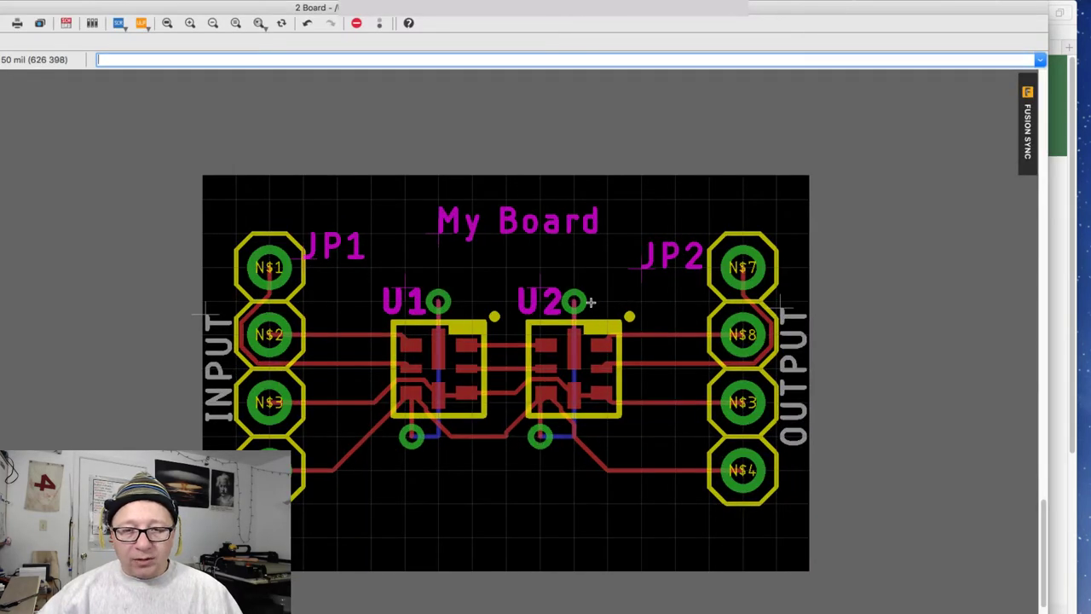
scroll(600, 296, up, 3)
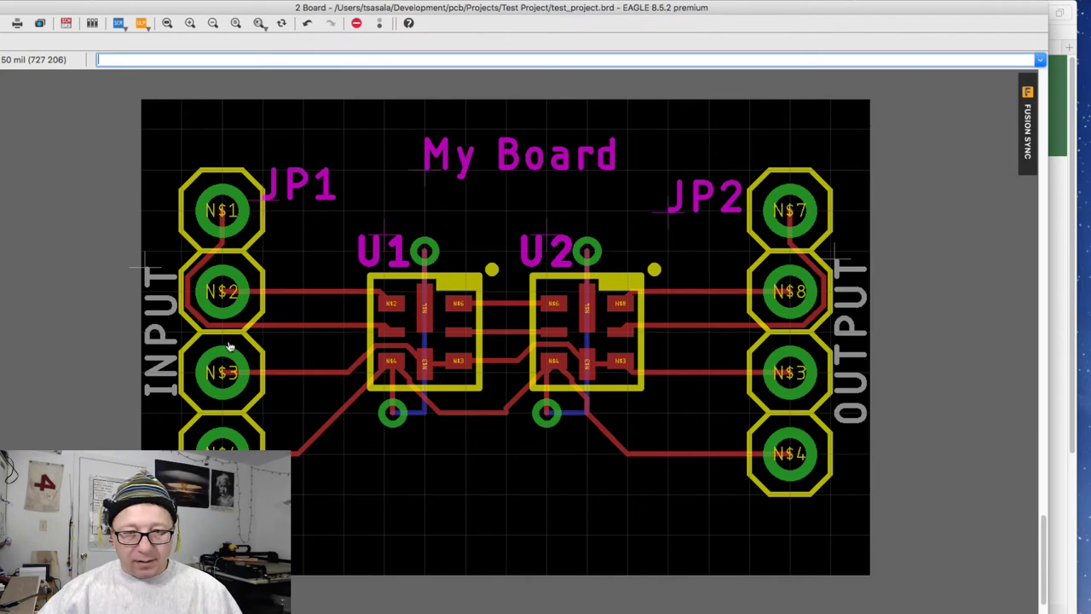
key(super+Tab)
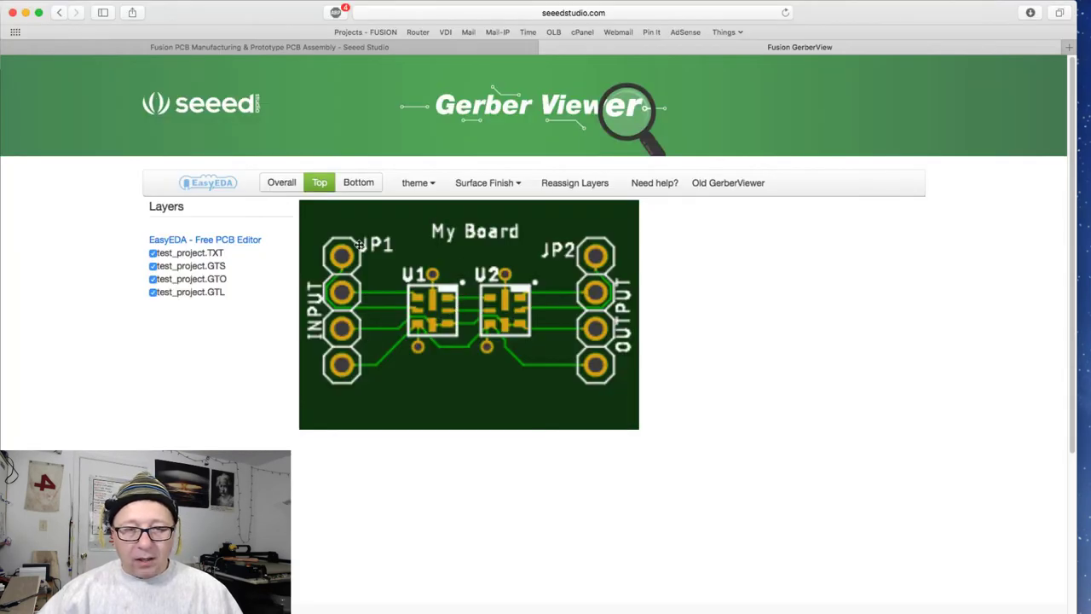
- Place the EAGLE board beside the Gerber Viewer render, keeping the green board theme
click(487, 183)
drag(252, 20, 587, 20)
key(super+Tab)
key(super+Tab)
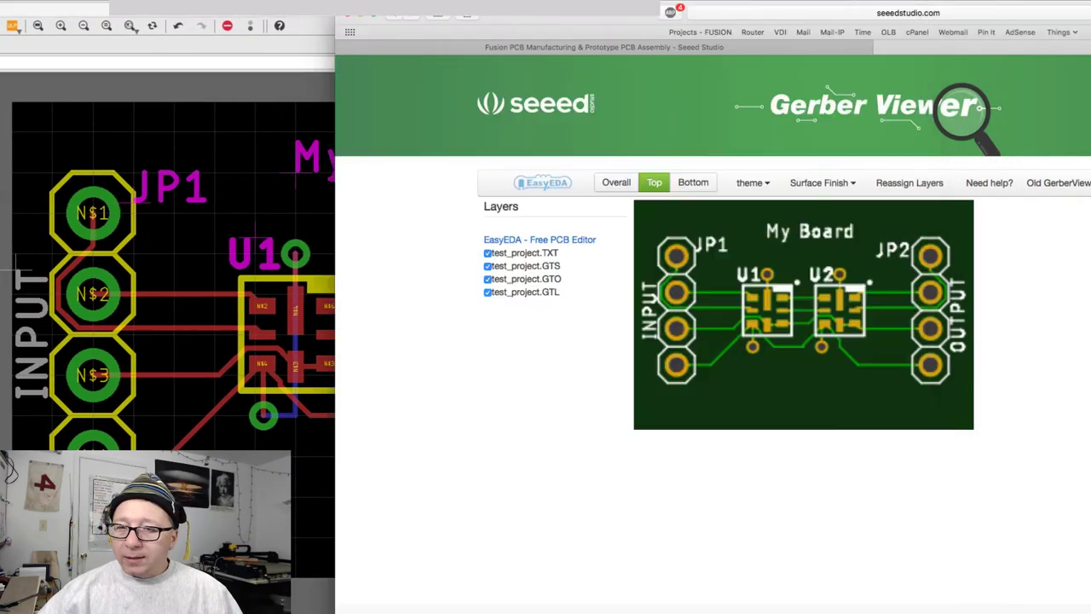
scroll(120, 330, down, 3)
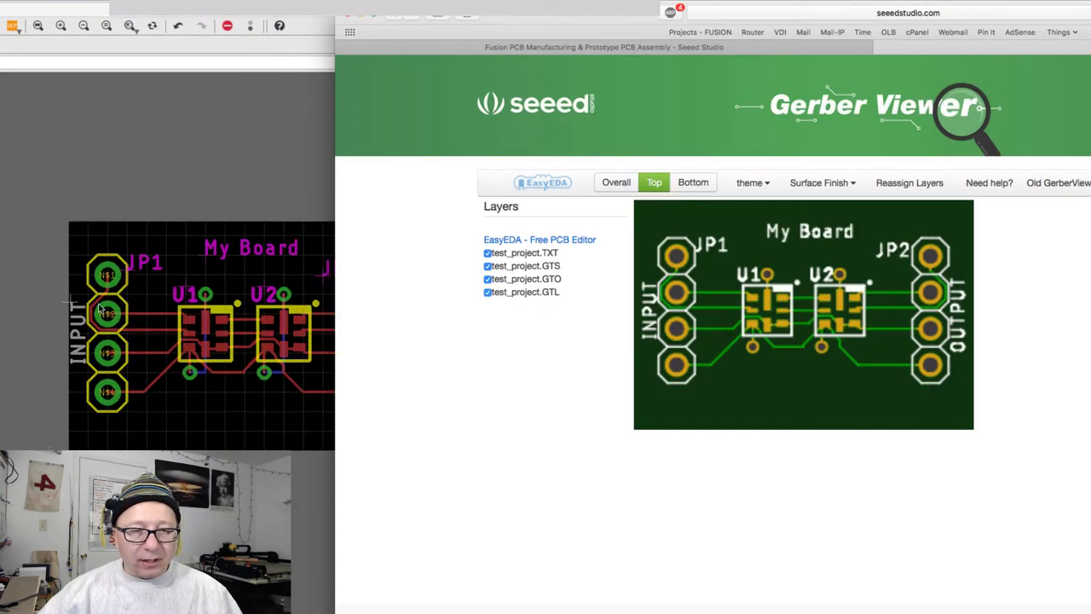
drag(193, 18, 102, 19)
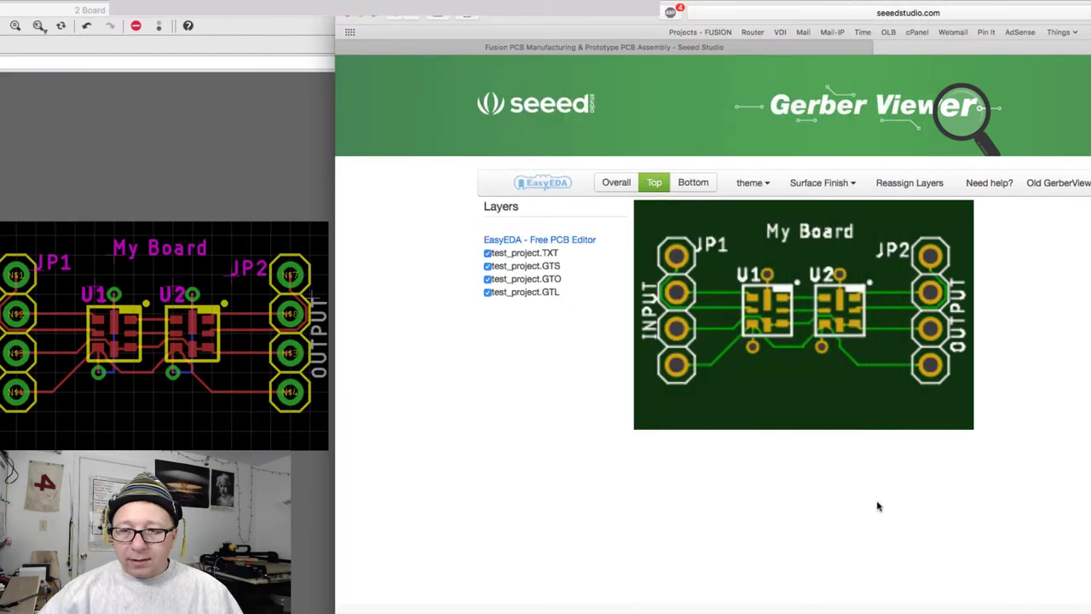
click(883, 507)
click(753, 183)
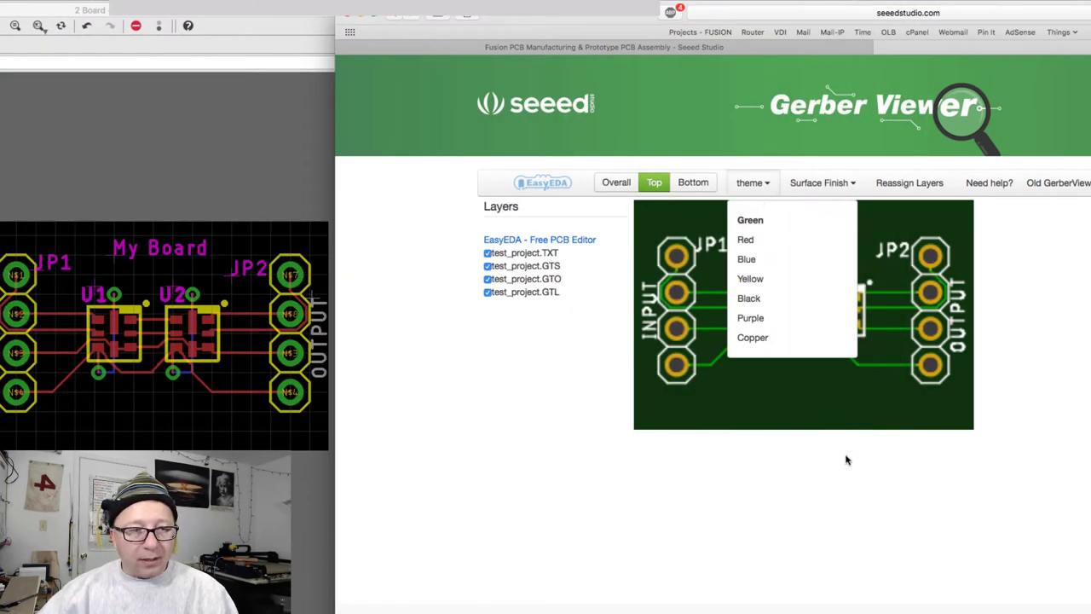
click(828, 429)
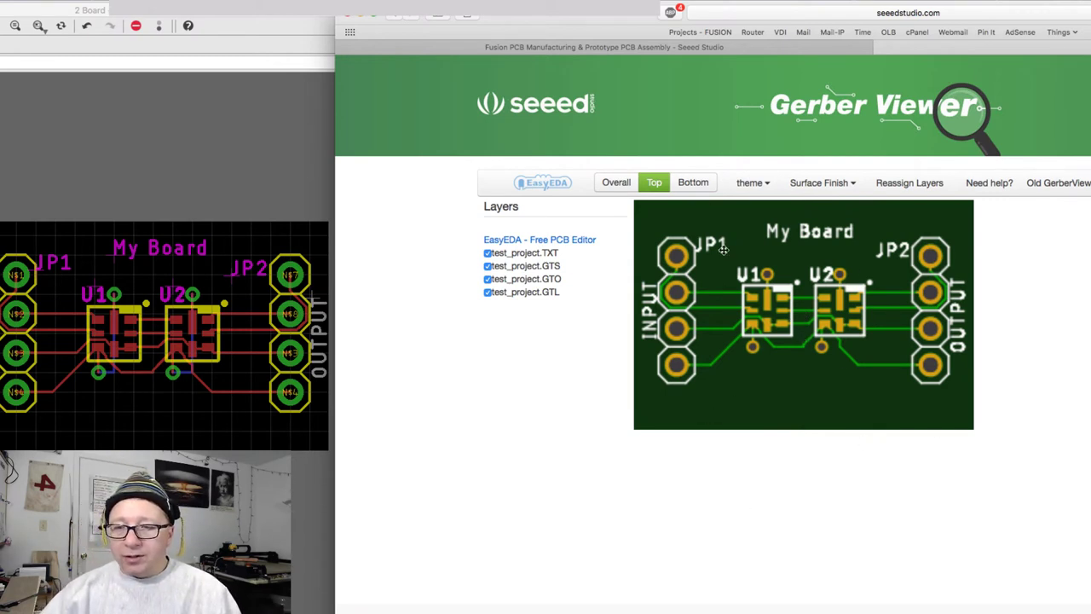
- Show the bottom-side render and hide EAGLE's top copper layer to compare them
click(692, 184)
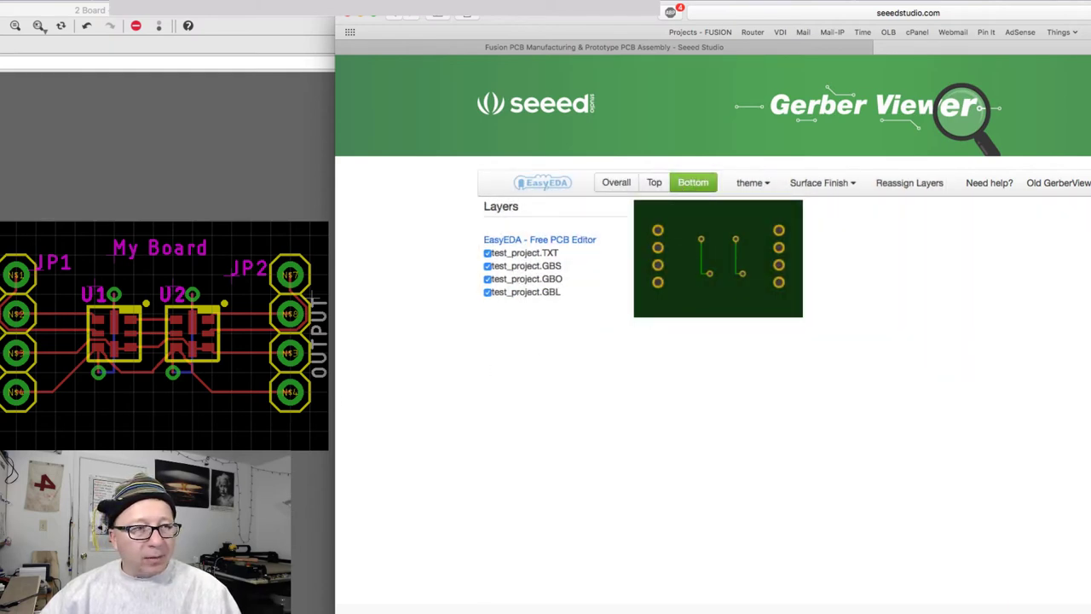
key(super+Tab)
click(10, 88)
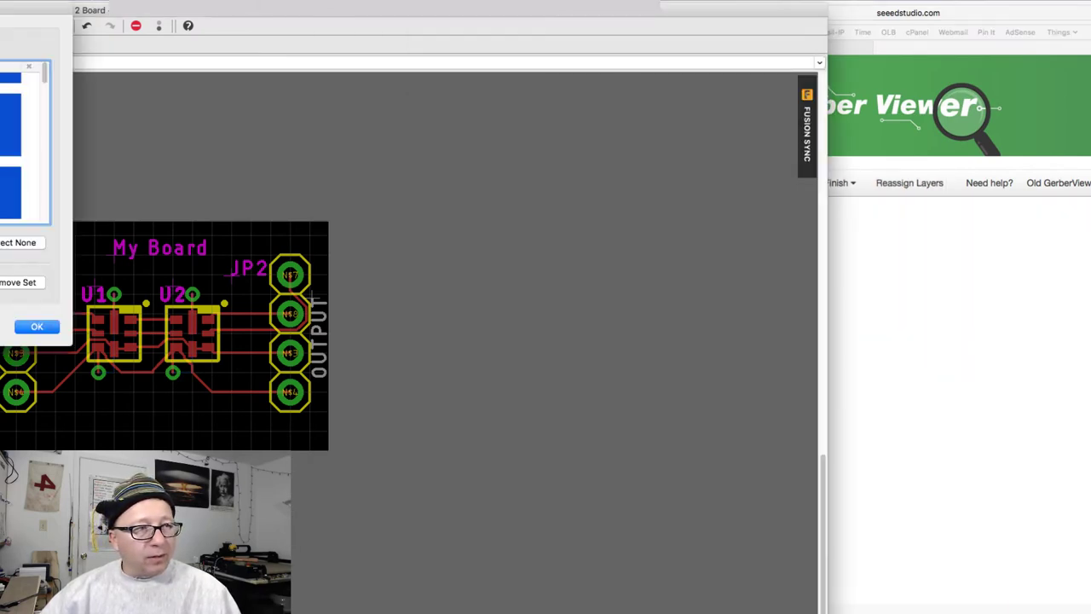
click(10, 88)
click(38, 327)
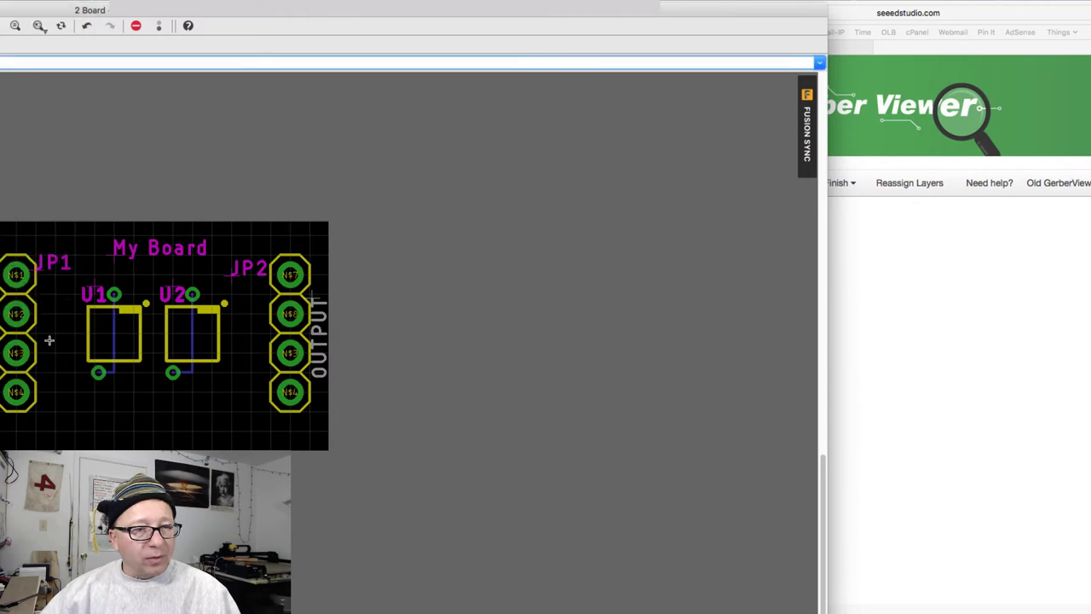
click(607, 348)
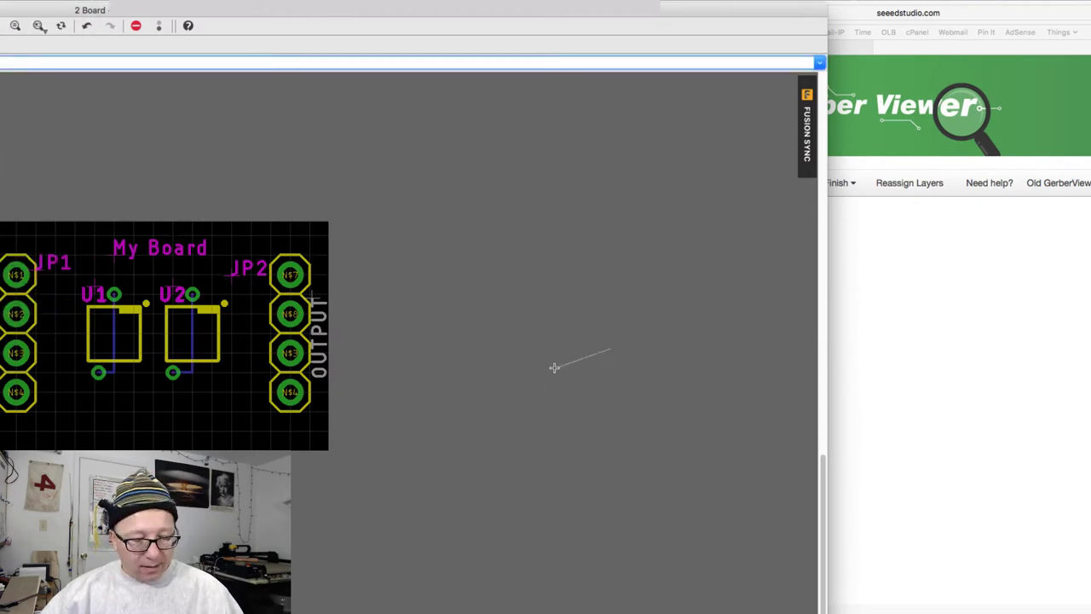
click(928, 404)
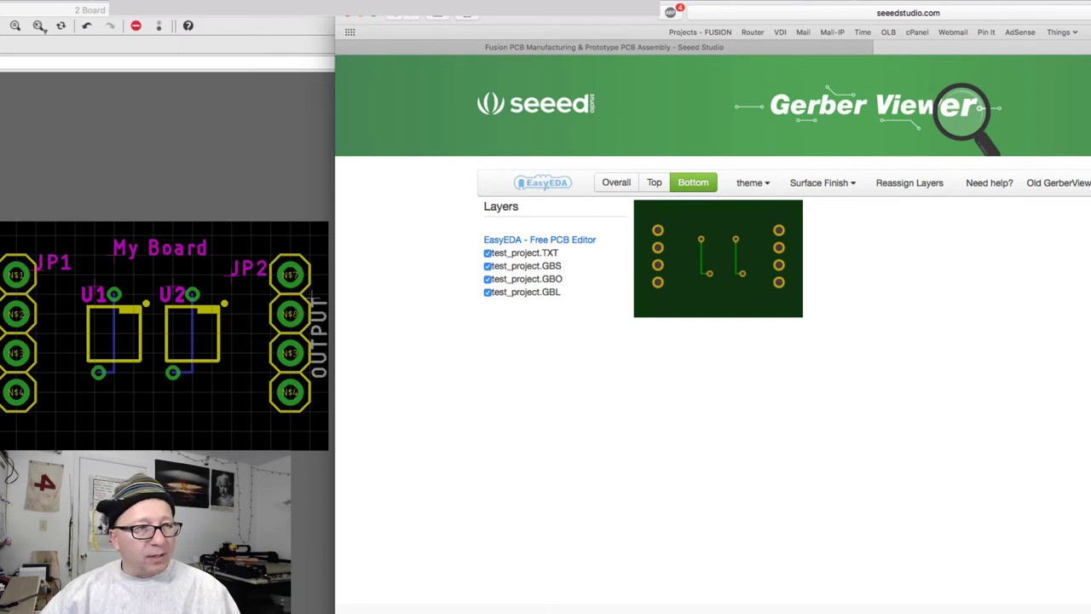
- Hide EAGLE's silkscreen, name and OUTPUT label layers, compare the top view, then close the viewer
click(312, 297)
click(10, 140)
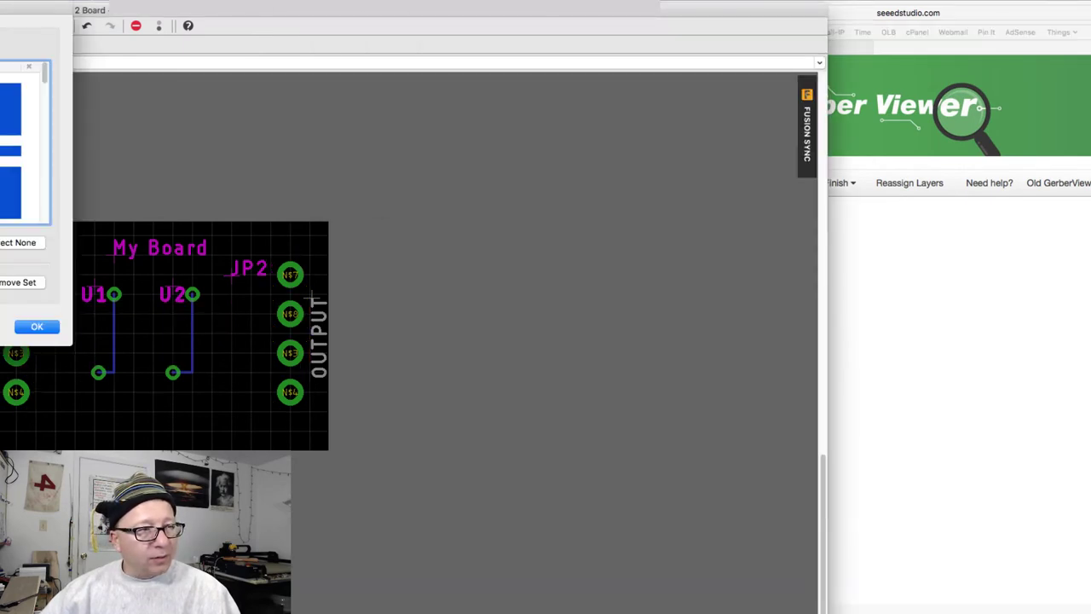
click(11, 171)
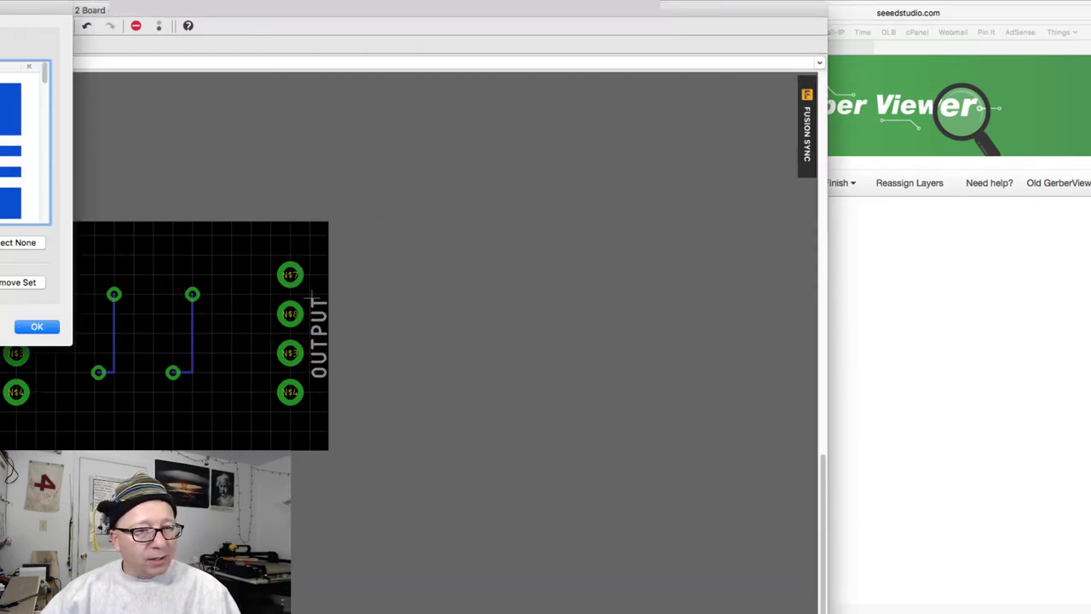
click(10, 204)
click(37, 327)
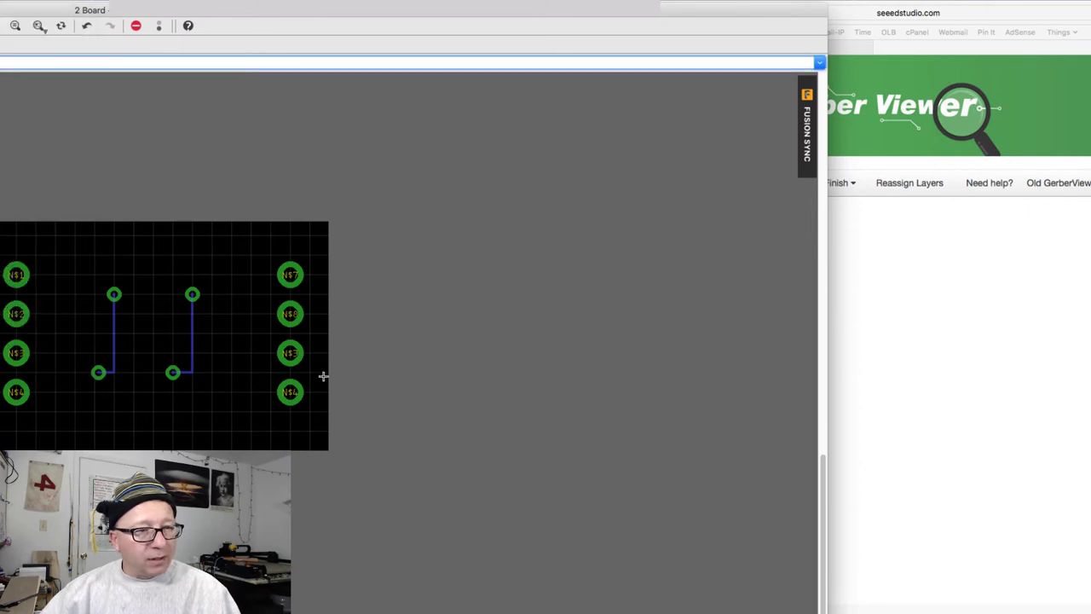
click(984, 410)
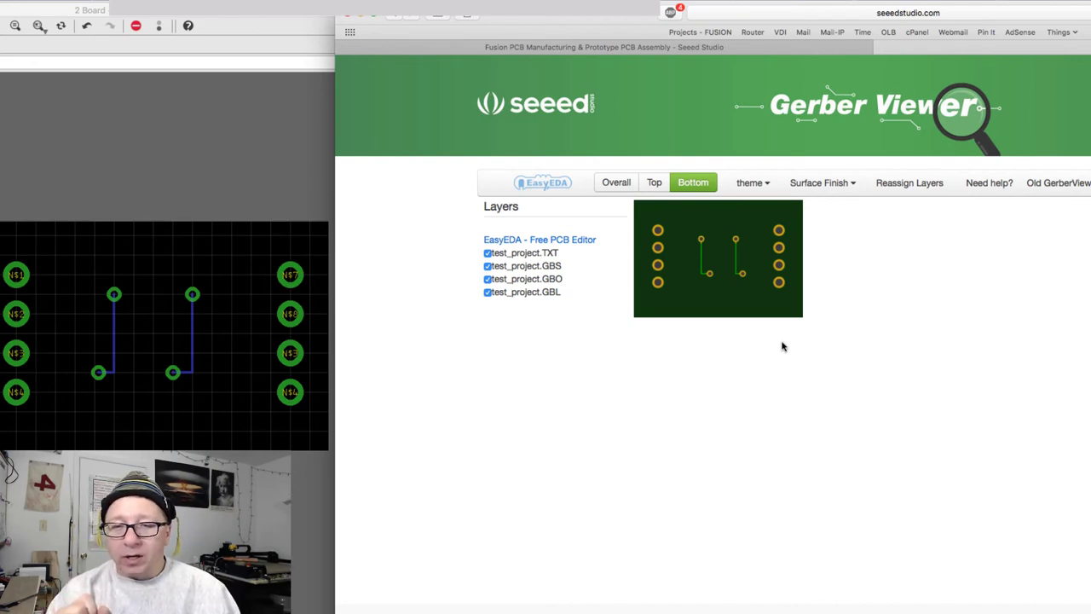
click(653, 184)
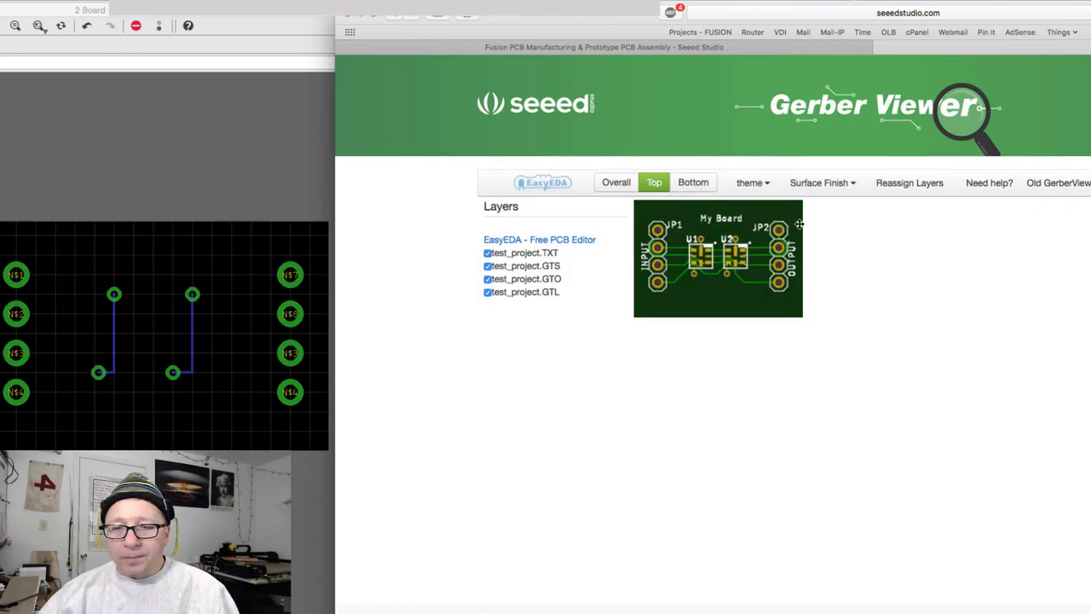
key(super+w)
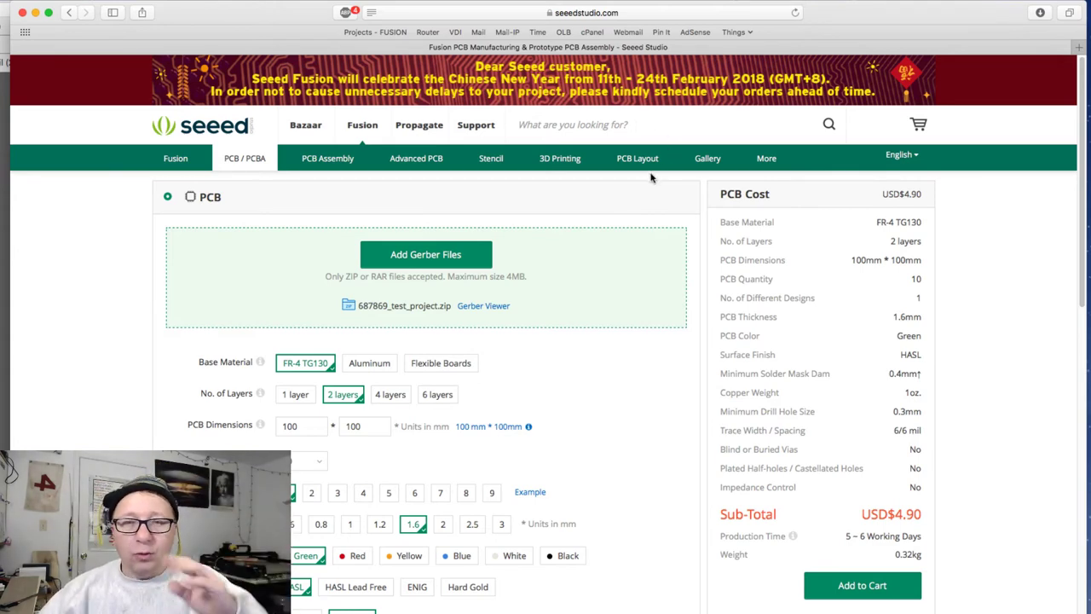
scroll(614, 220, down, 3)
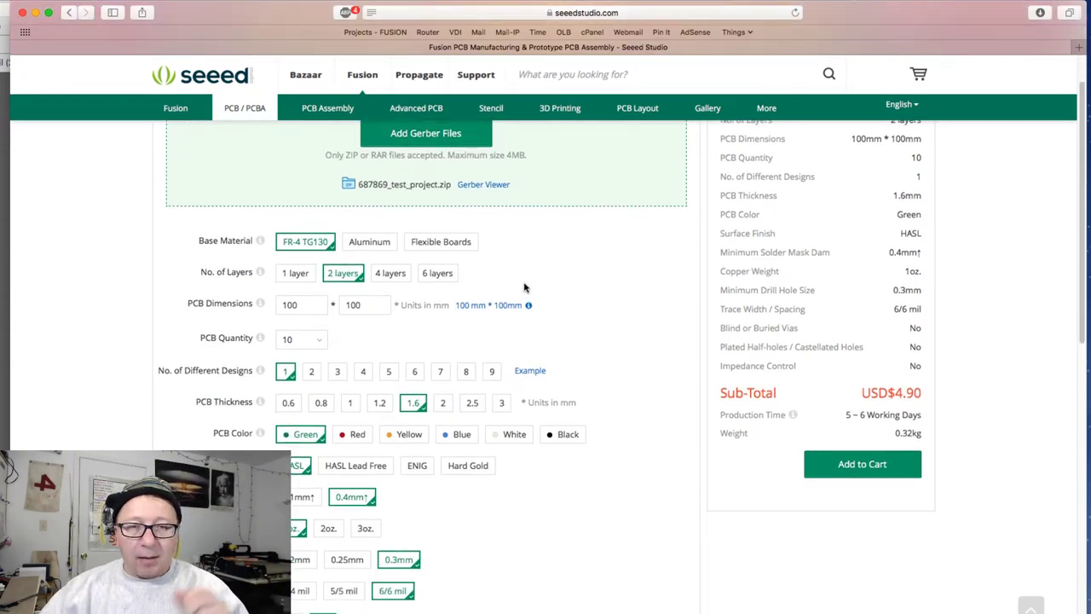
mouse_move(317, 249)
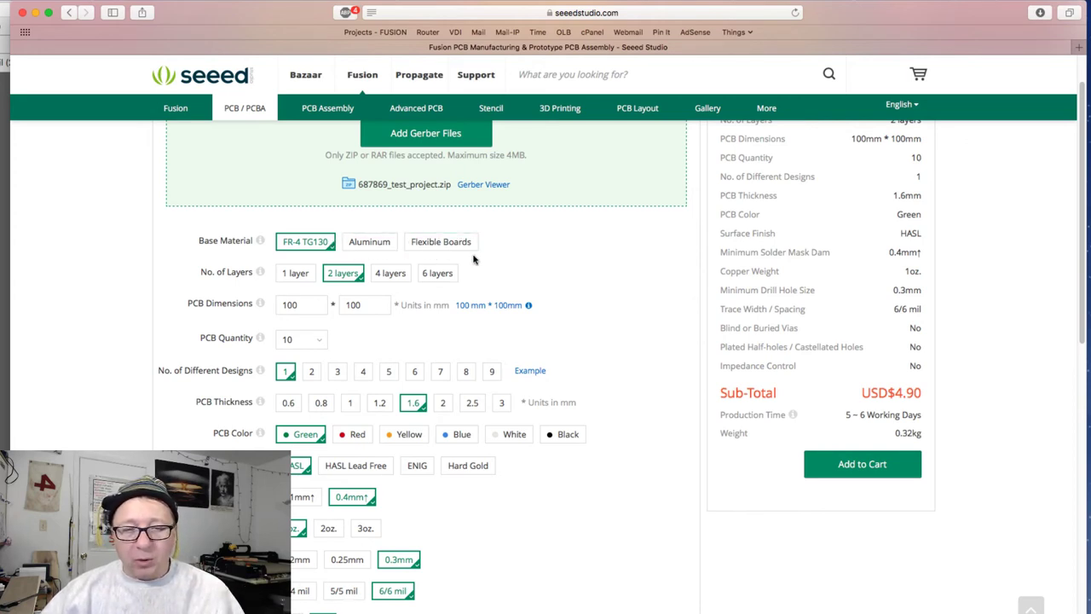
scroll(527, 261, down, 1)
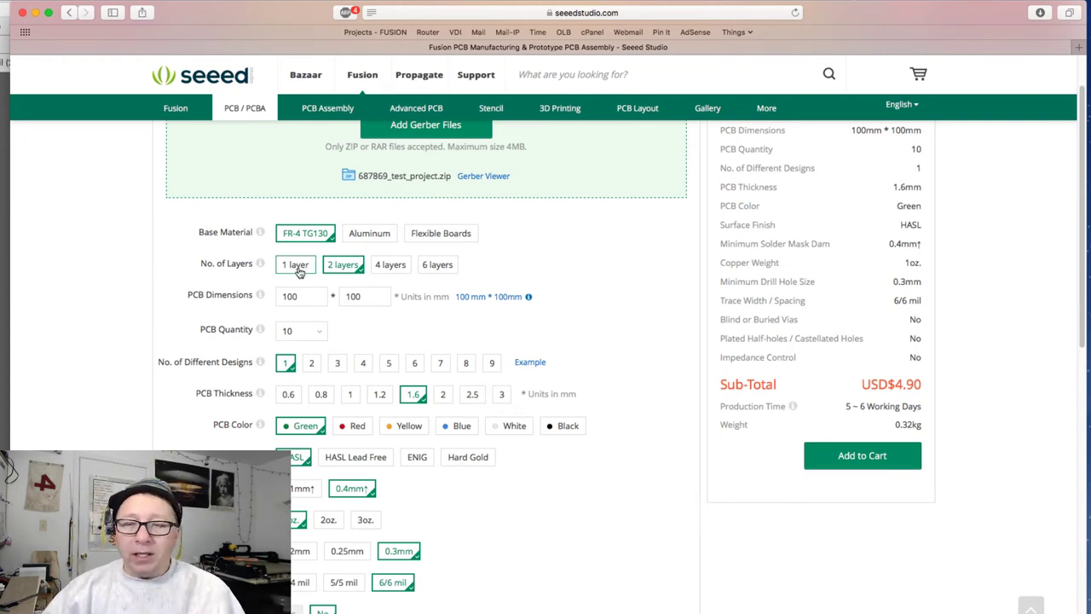
click(299, 271)
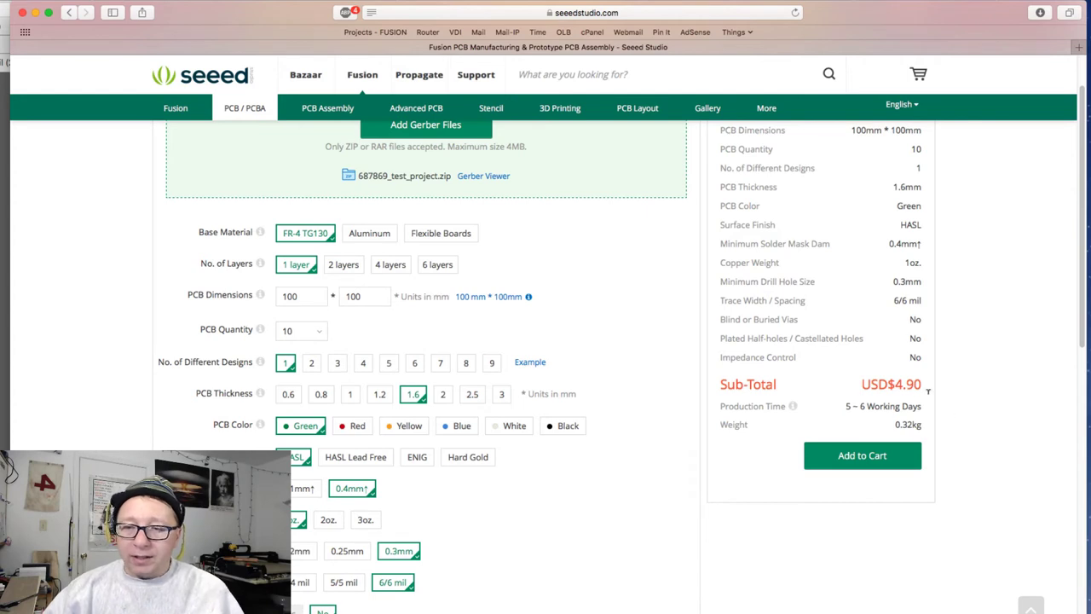
click(344, 266)
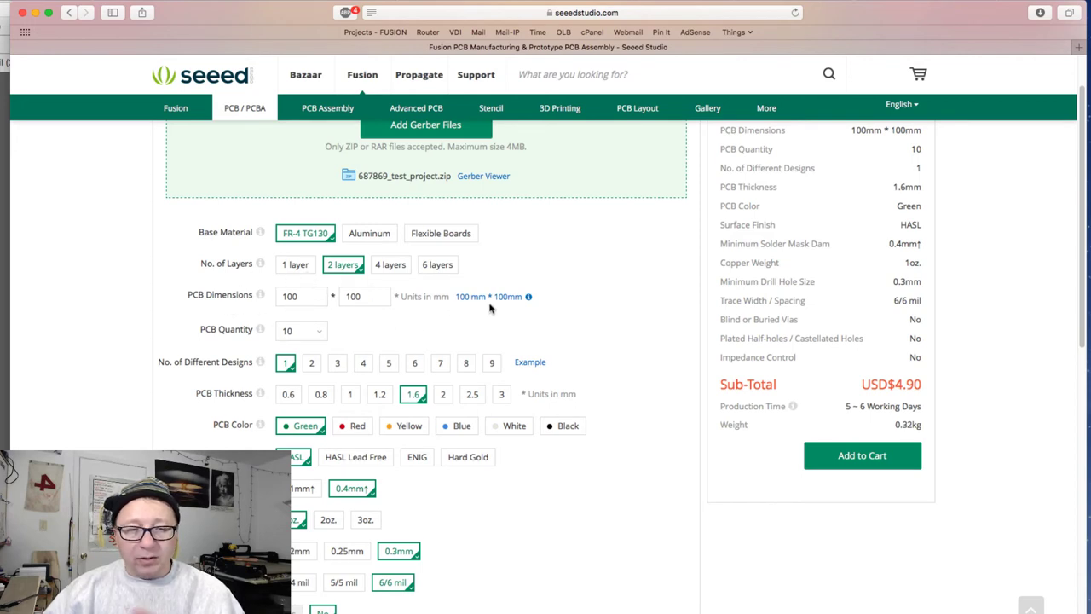
click(7, 60)
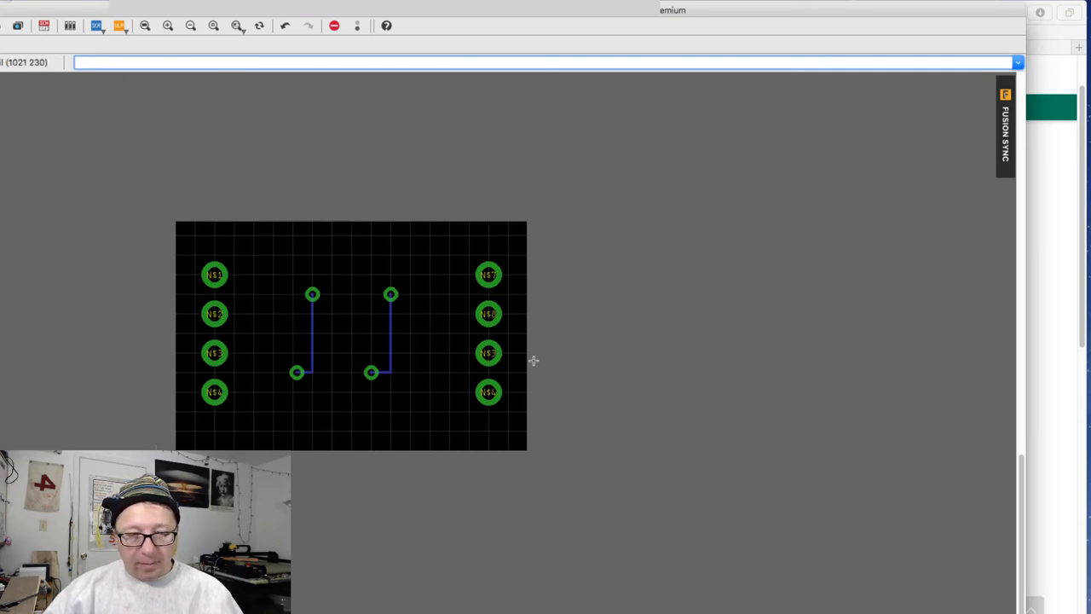
key(super+Tab)
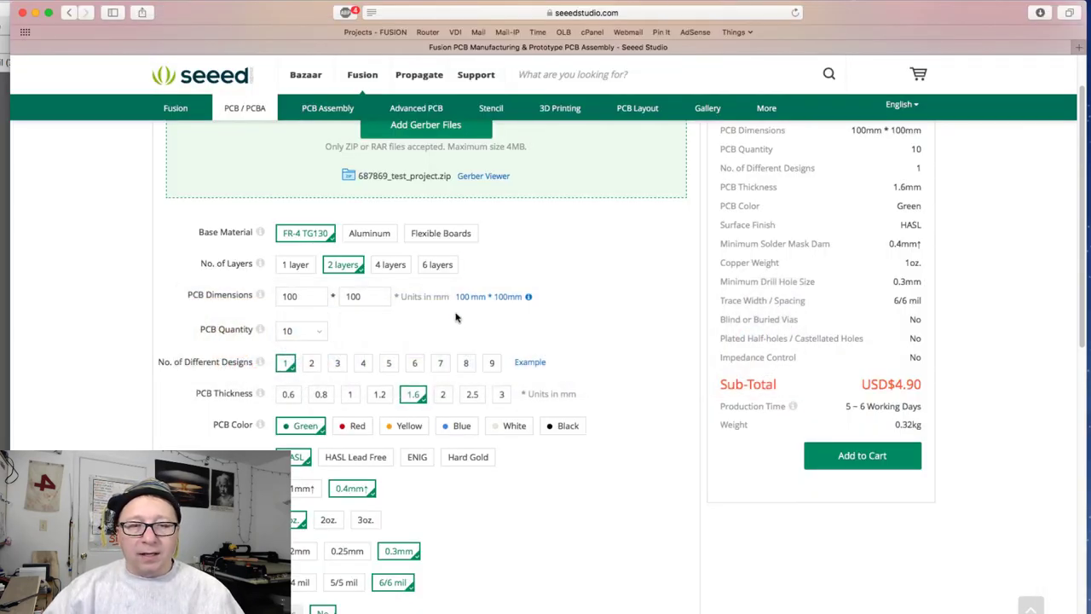
mouse_move(492, 303)
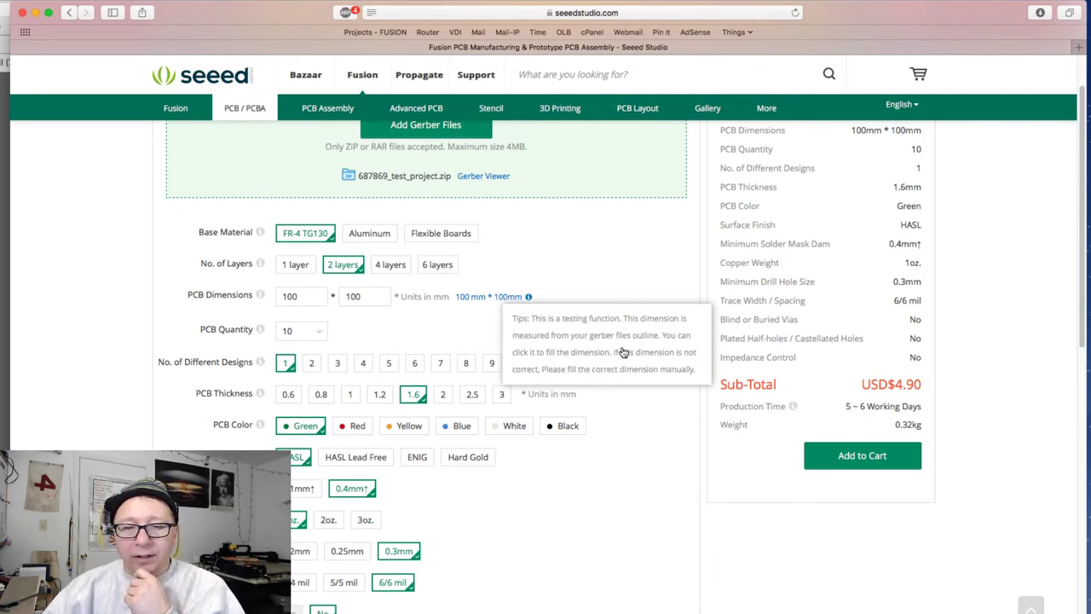
mouse_move(302, 336)
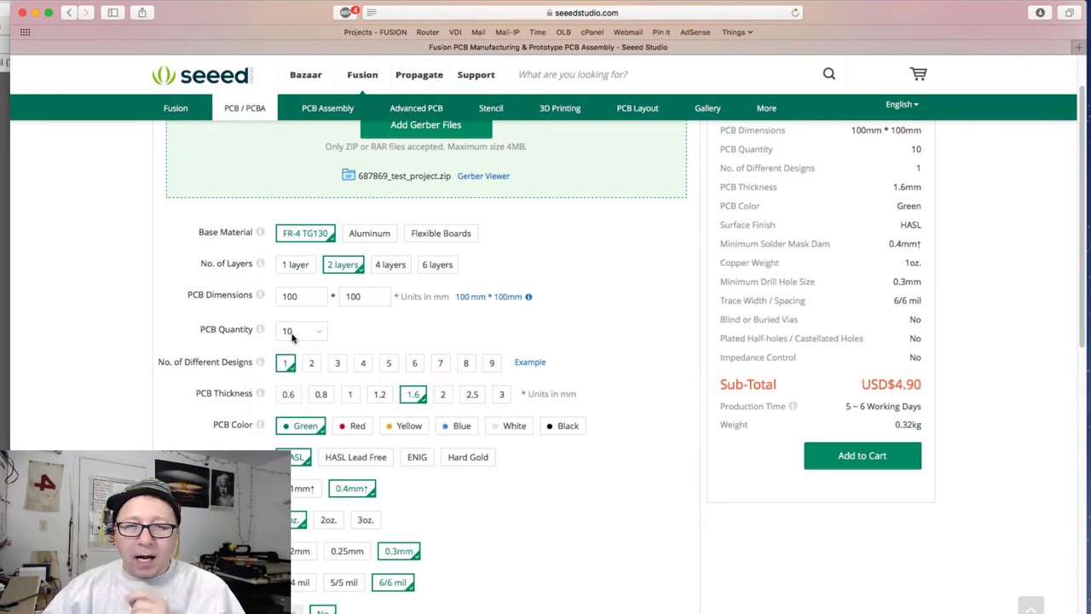
click(318, 334)
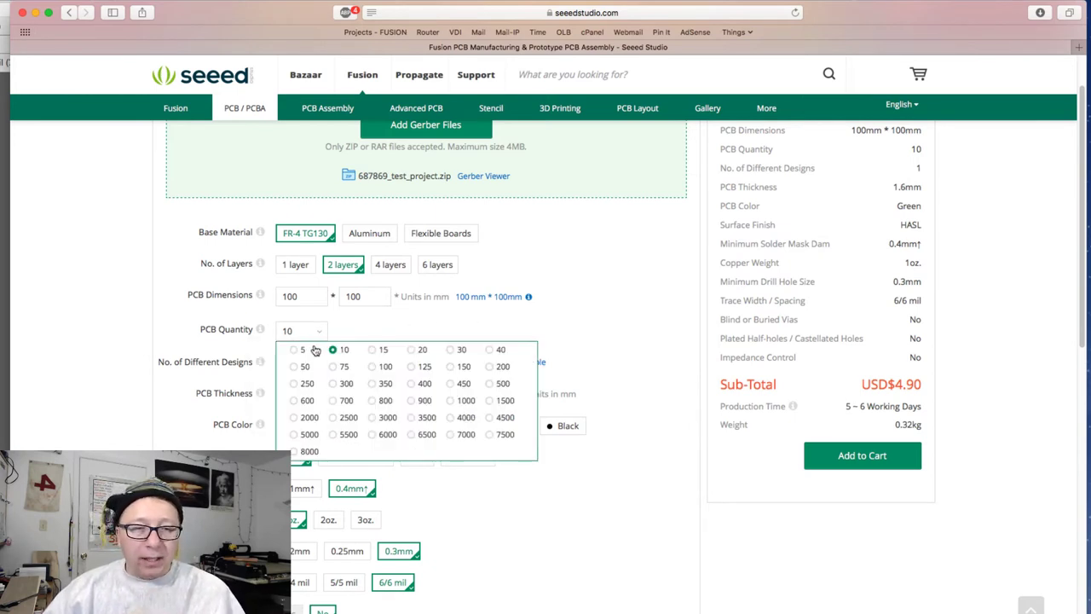
click(298, 352)
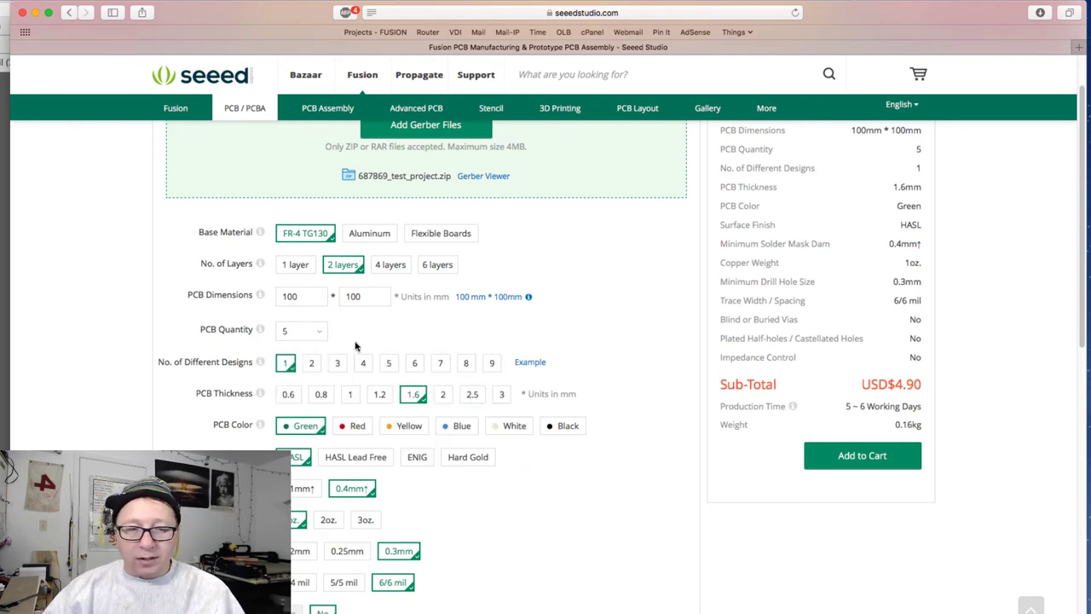
click(323, 332)
click(377, 353)
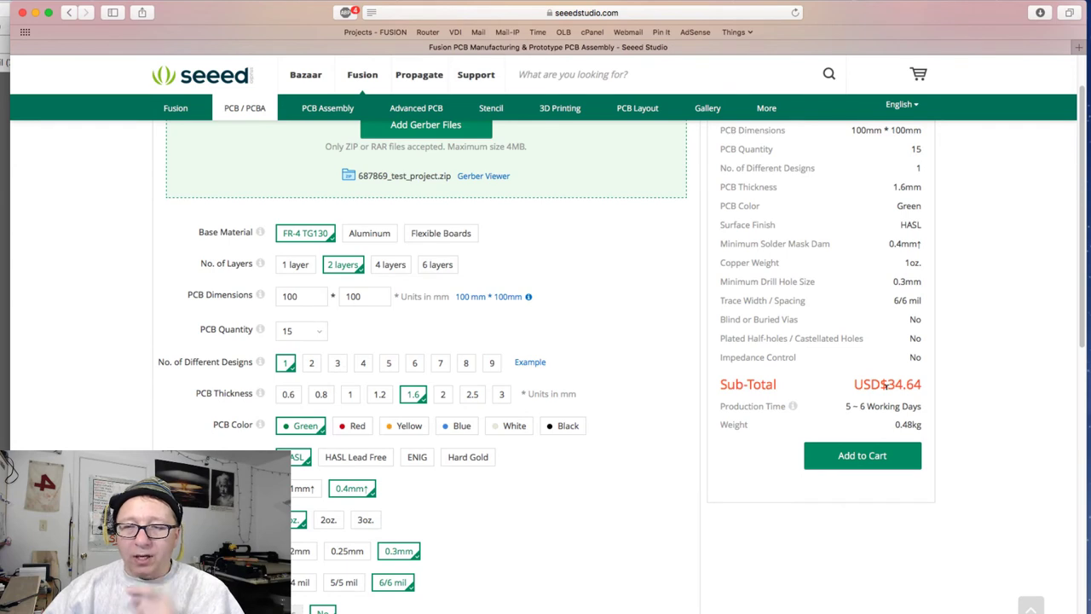
click(322, 336)
click(342, 350)
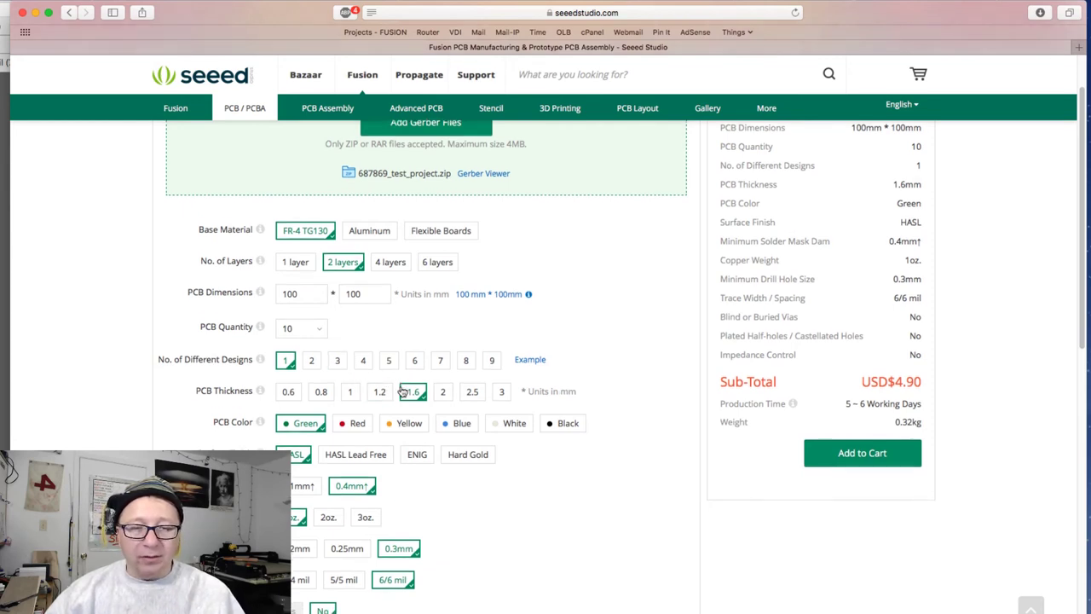
- Cycle the PCB colour through Red, Yellow, White, Black and Blue, settling on Blue
scroll(403, 389, down, 1)
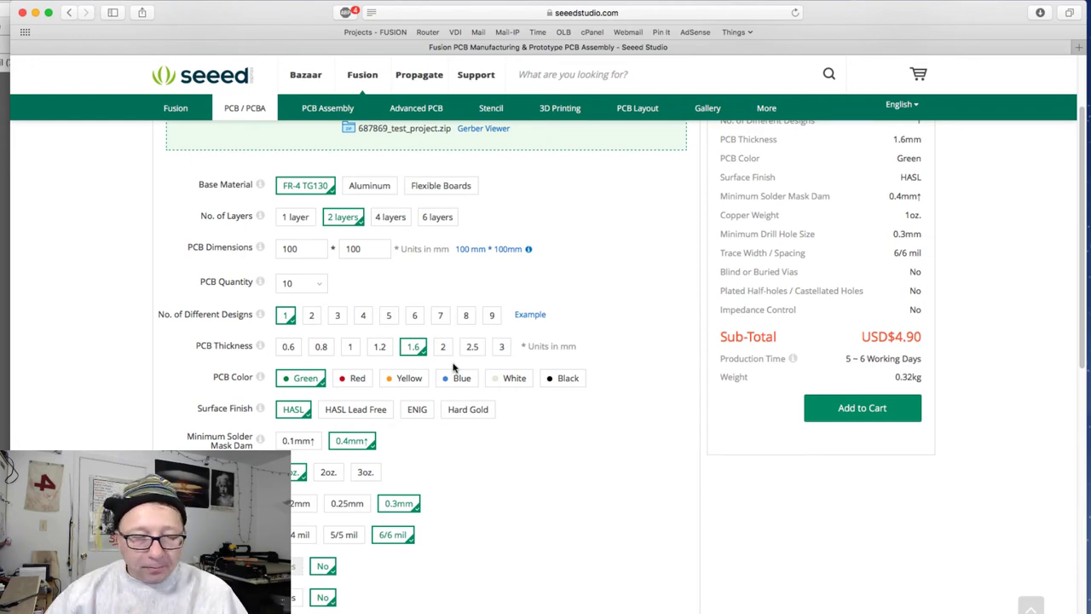
scroll(452, 366, down, 2)
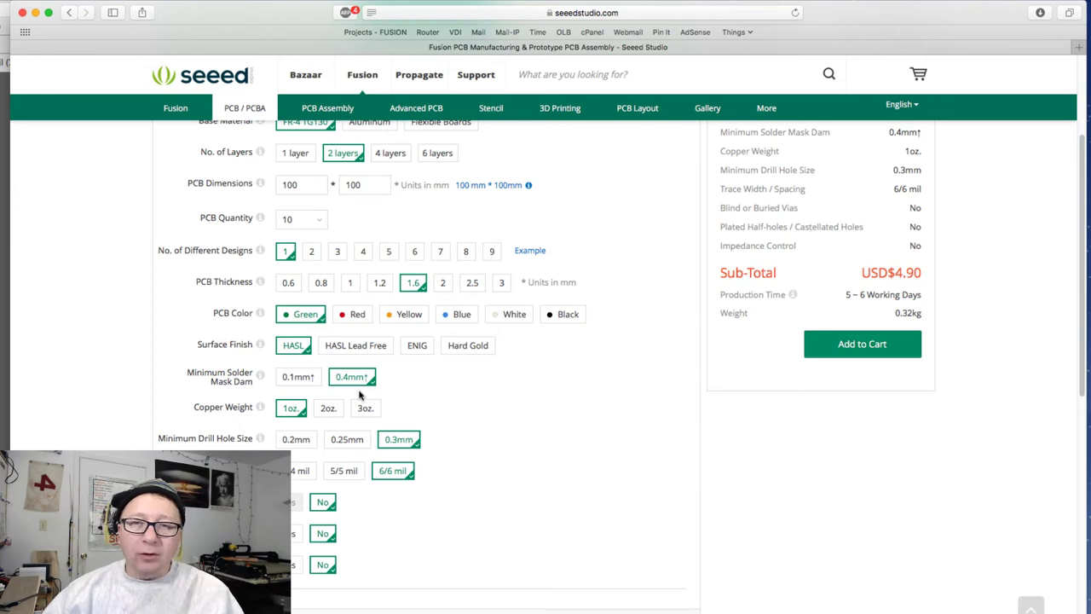
click(350, 319)
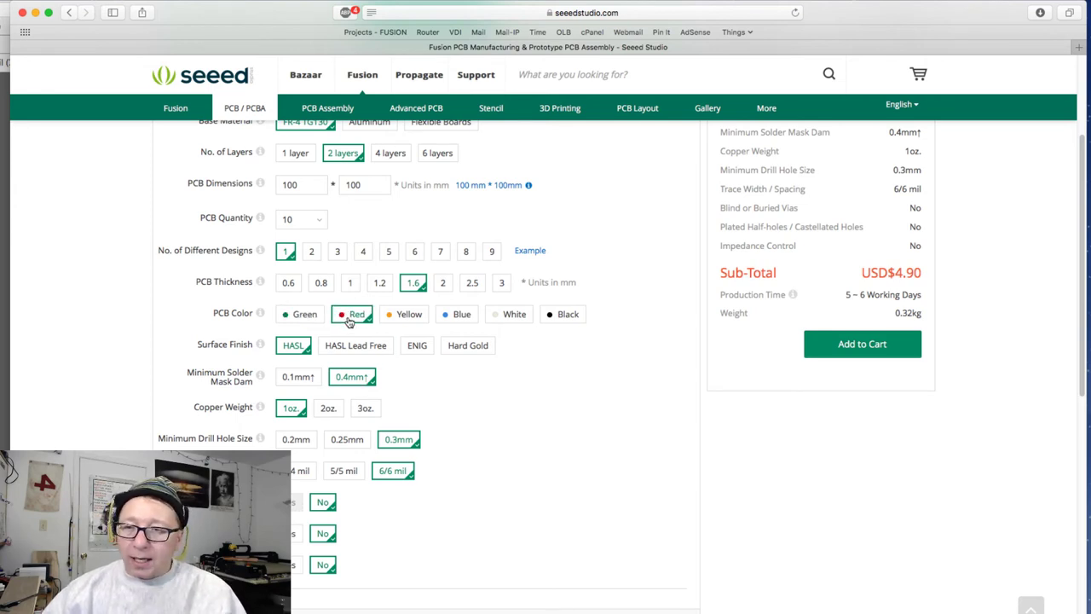
click(409, 320)
click(508, 318)
click(548, 317)
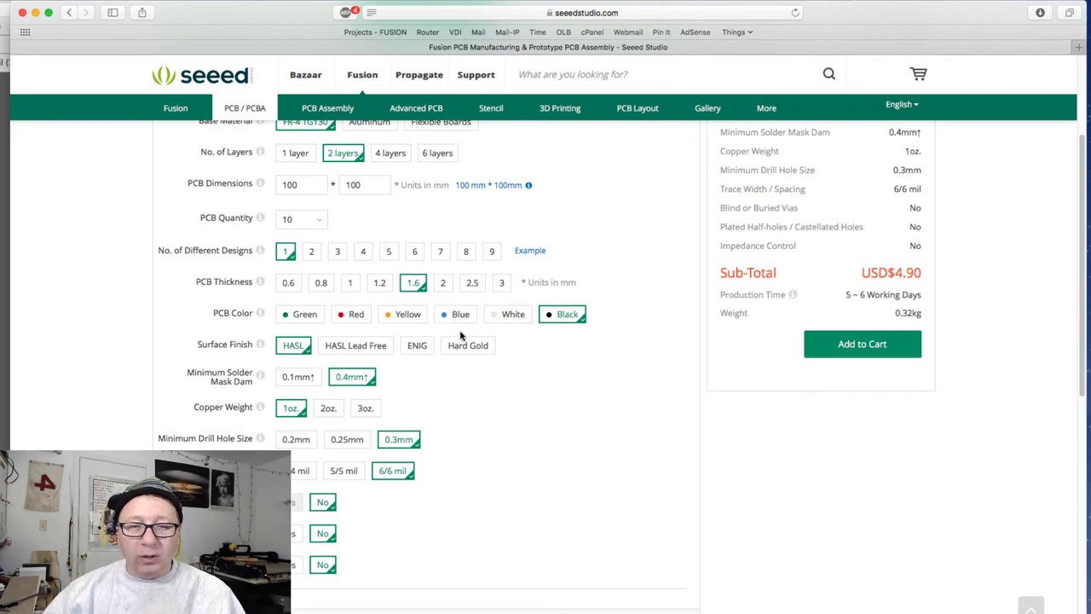
click(399, 322)
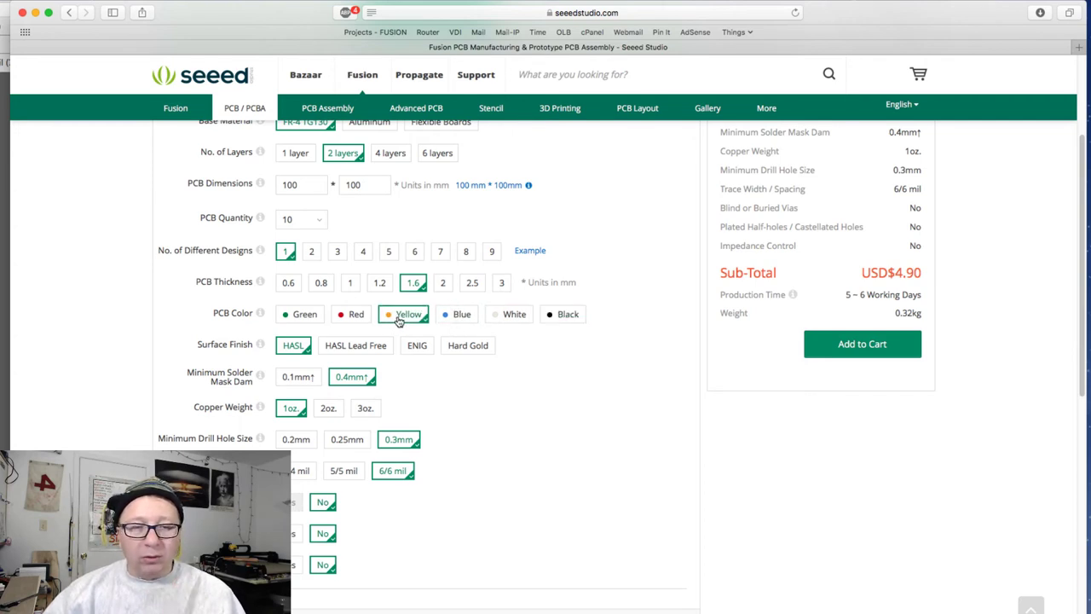
click(464, 317)
click(363, 322)
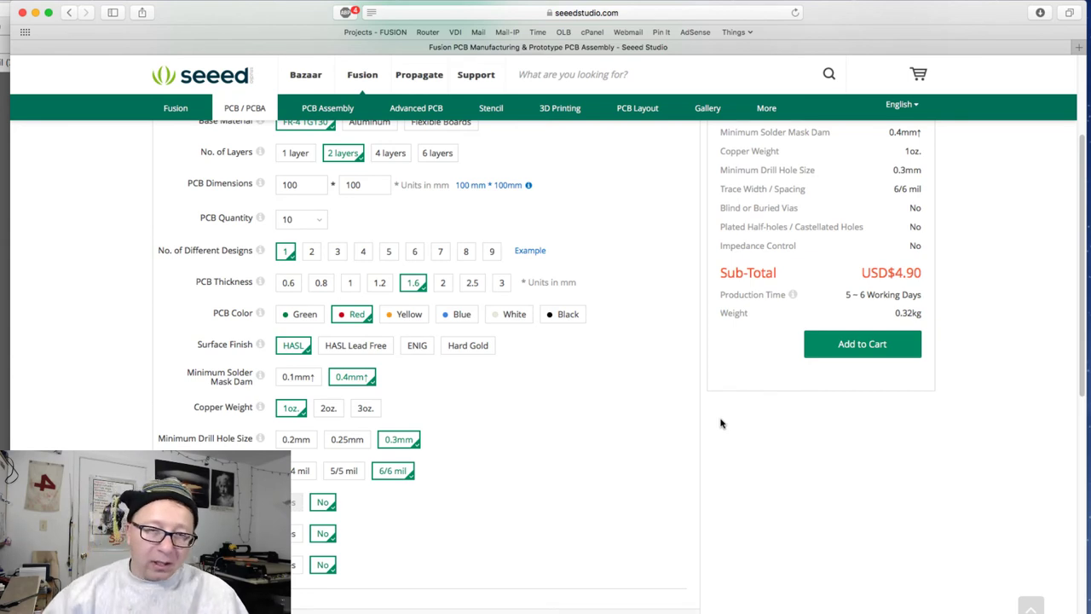
click(463, 318)
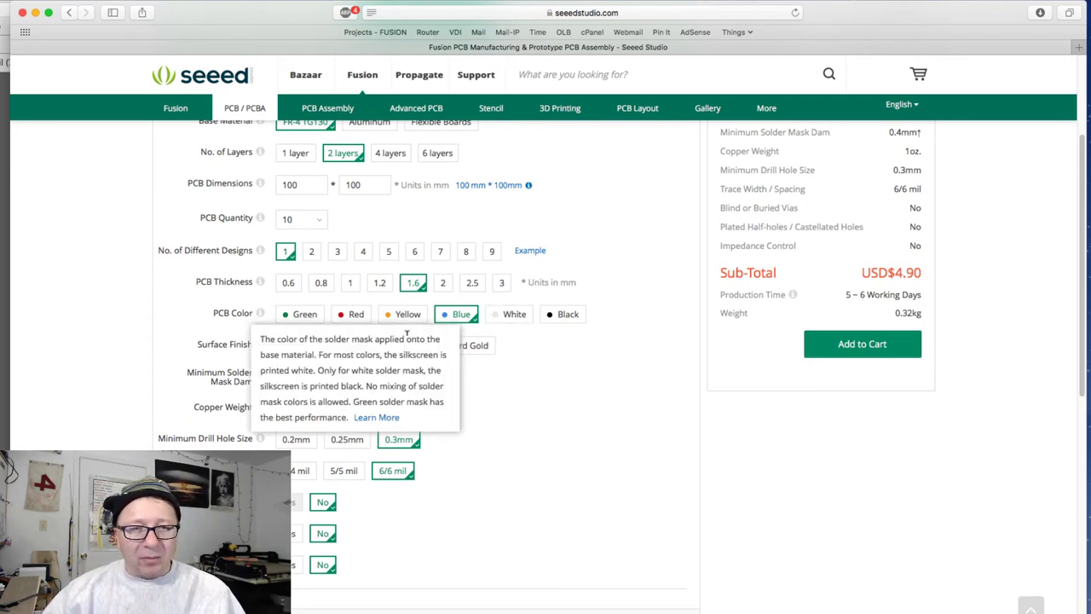
scroll(501, 367, down, 2)
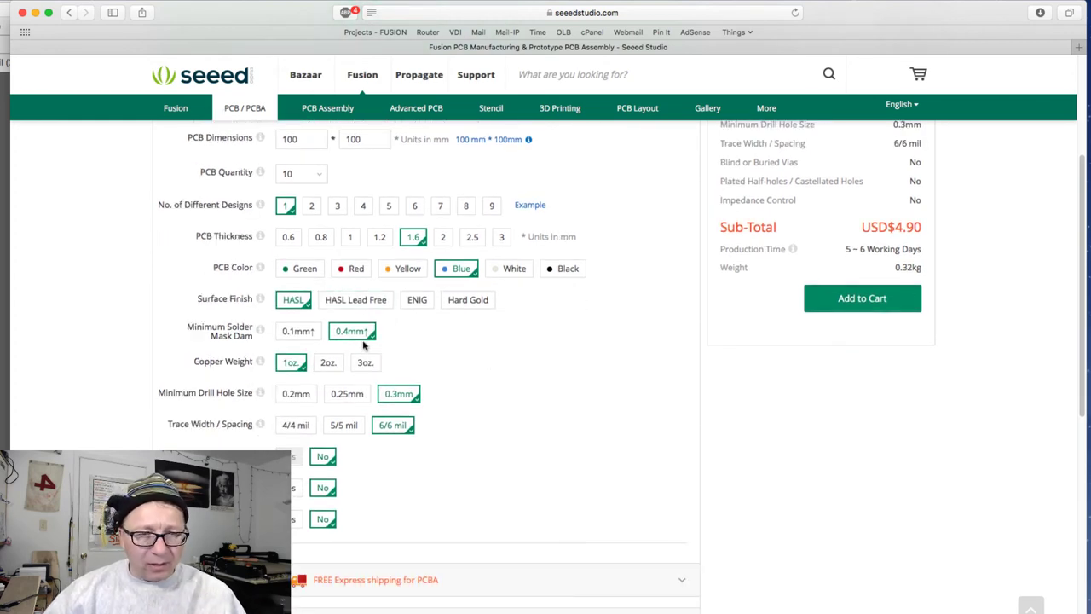
- Restore Green, then revert the solder mask dam from 0.1mm (USD$20.90) to 0.4mm
click(314, 270)
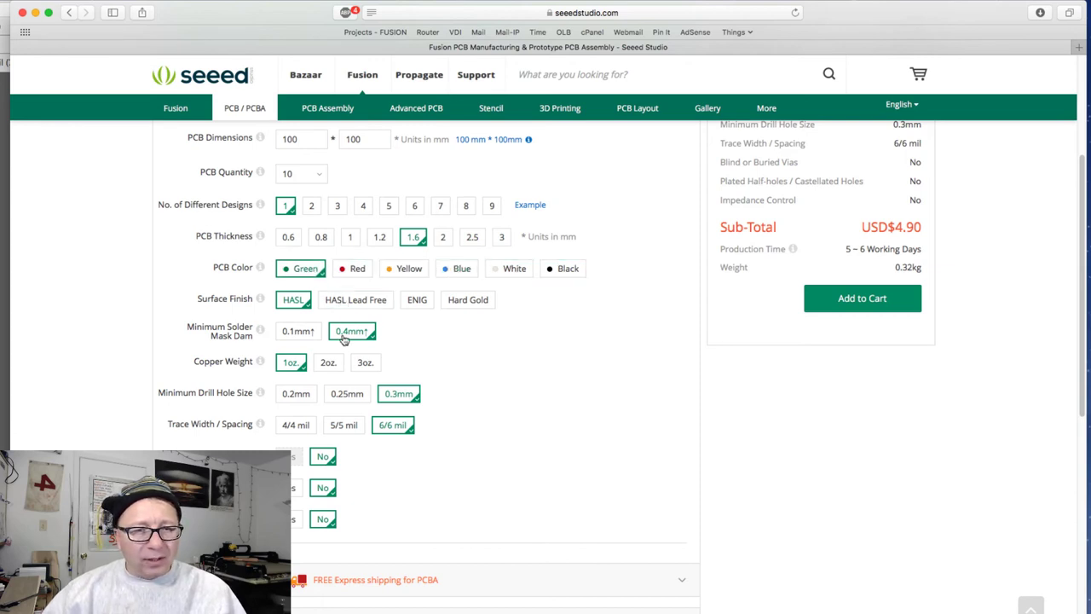
mouse_move(302, 336)
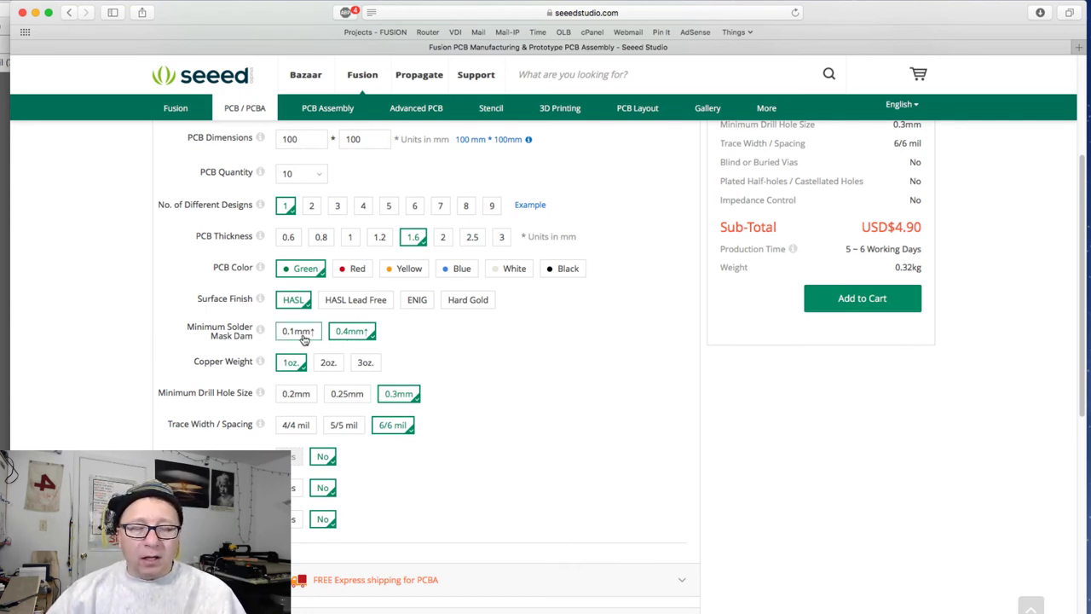
click(303, 340)
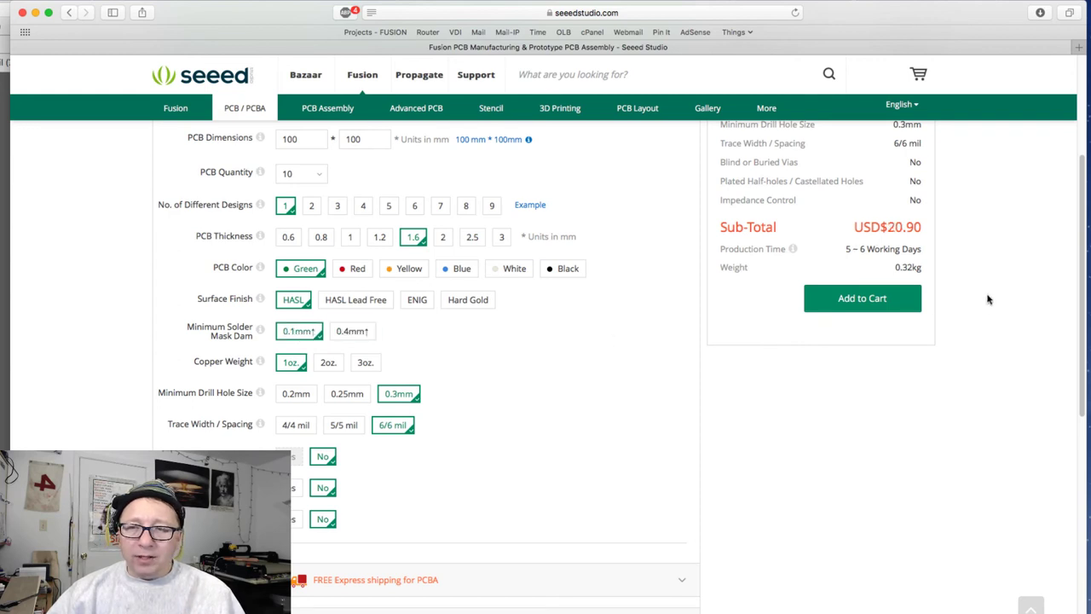
double_click(903, 226)
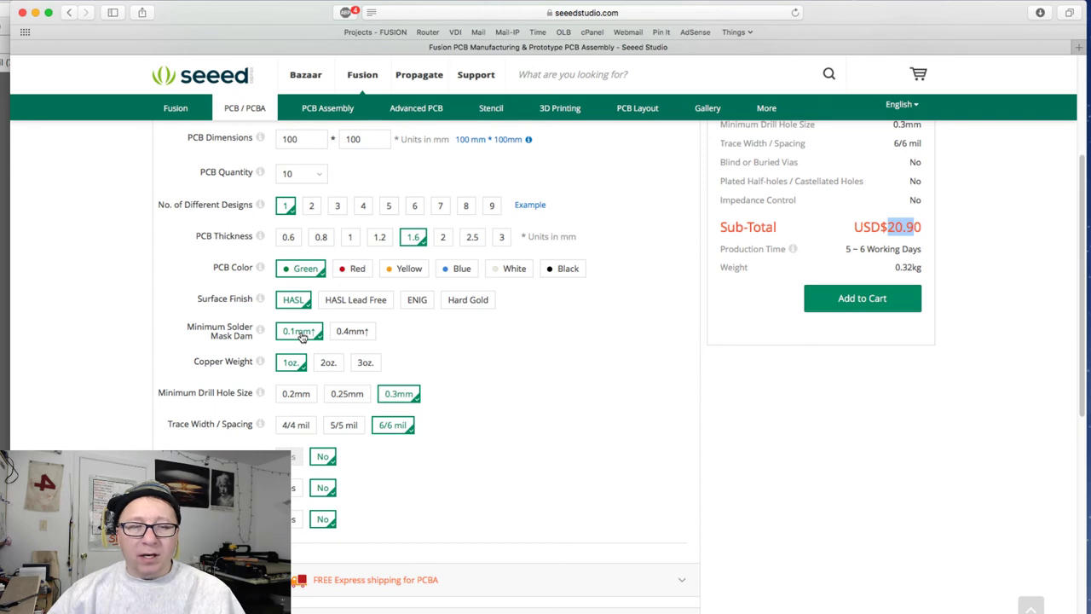
click(356, 335)
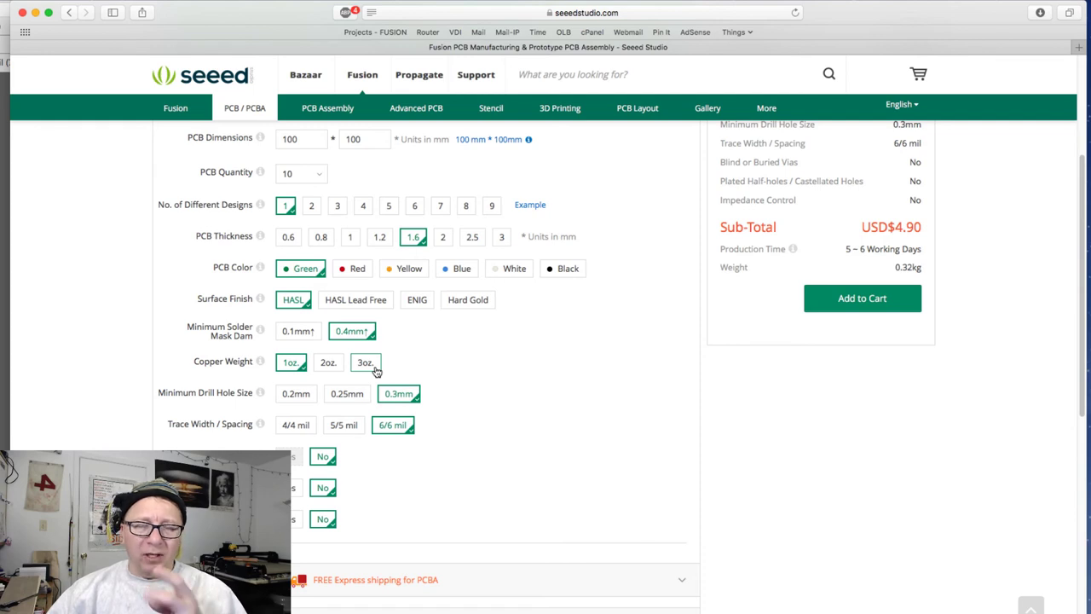
scroll(375, 370, down, 1)
scroll(375, 370, down, 2)
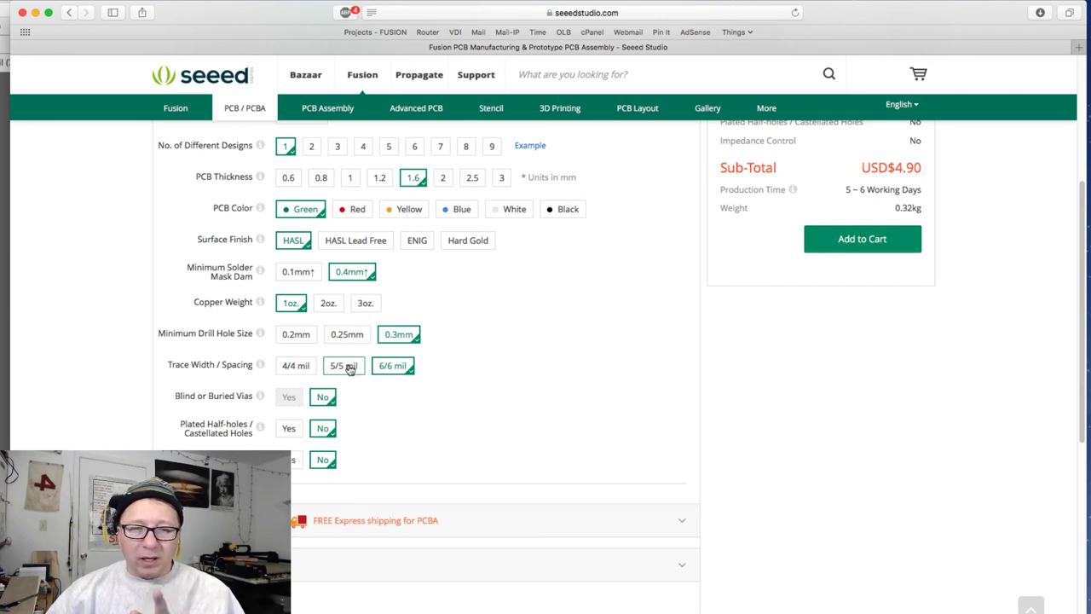
click(349, 368)
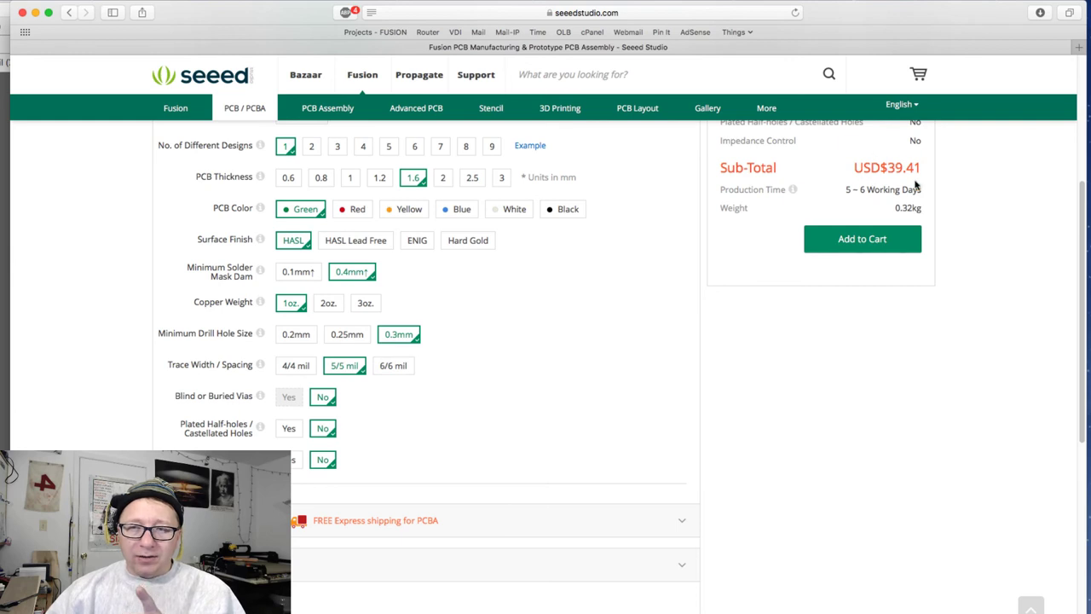
click(302, 366)
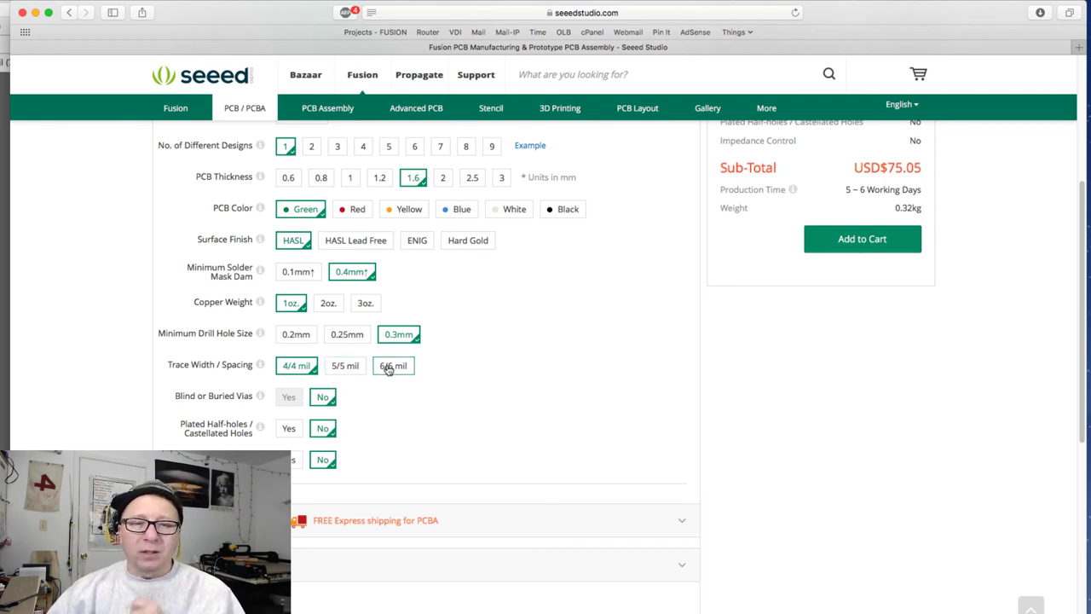
click(389, 367)
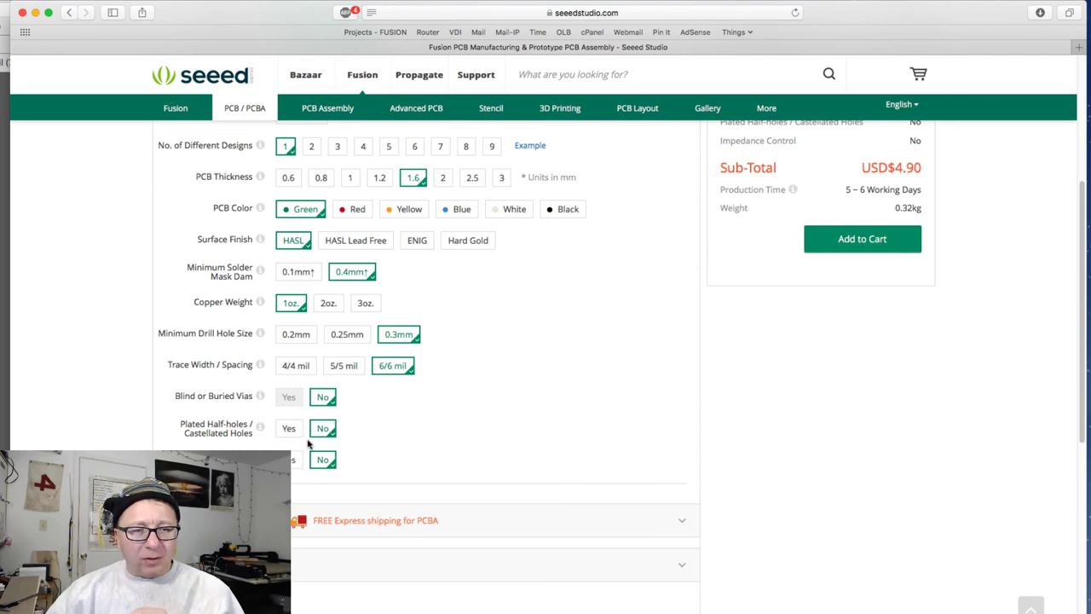
- Scroll past the vias, castellated holes and impedance settings to the PCB Assembly and SMT Stencil sections
scroll(400, 444, down, 1)
scroll(400, 444, down, 2)
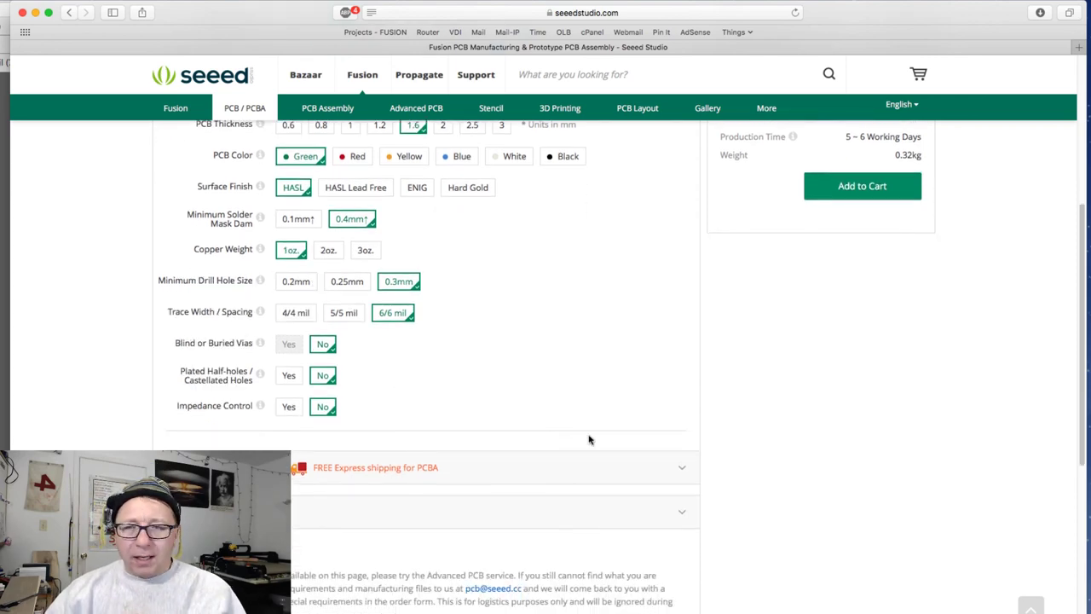
scroll(594, 436, up, 10)
scroll(596, 435, down, 10)
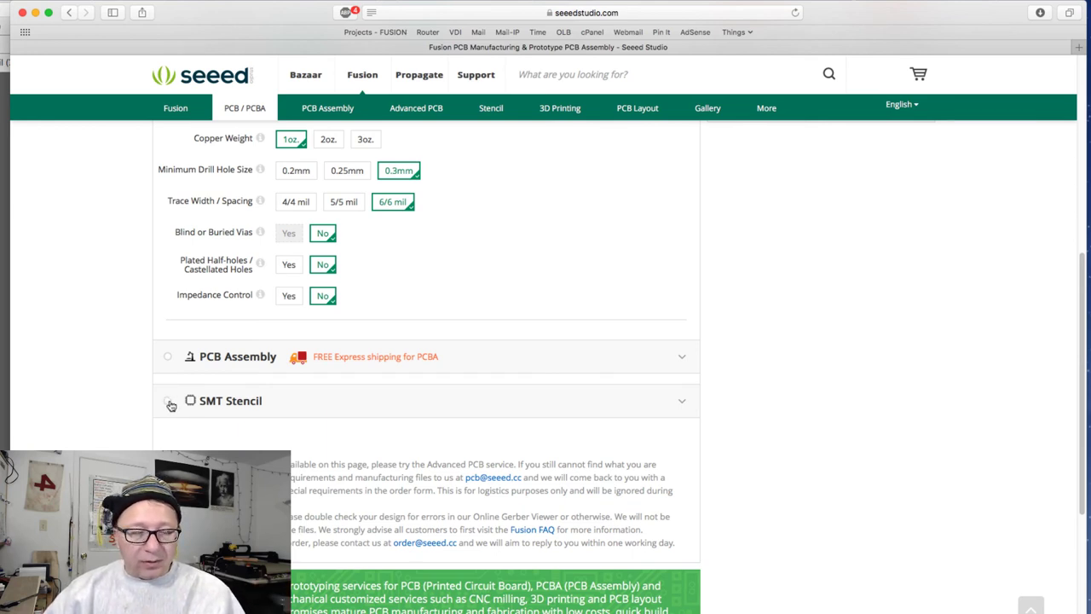
- Enable the SMT Stencil (28.0cm × 38.0cm frameless, 0.12mm, polished) and review its USD$9.90 cost
click(170, 405)
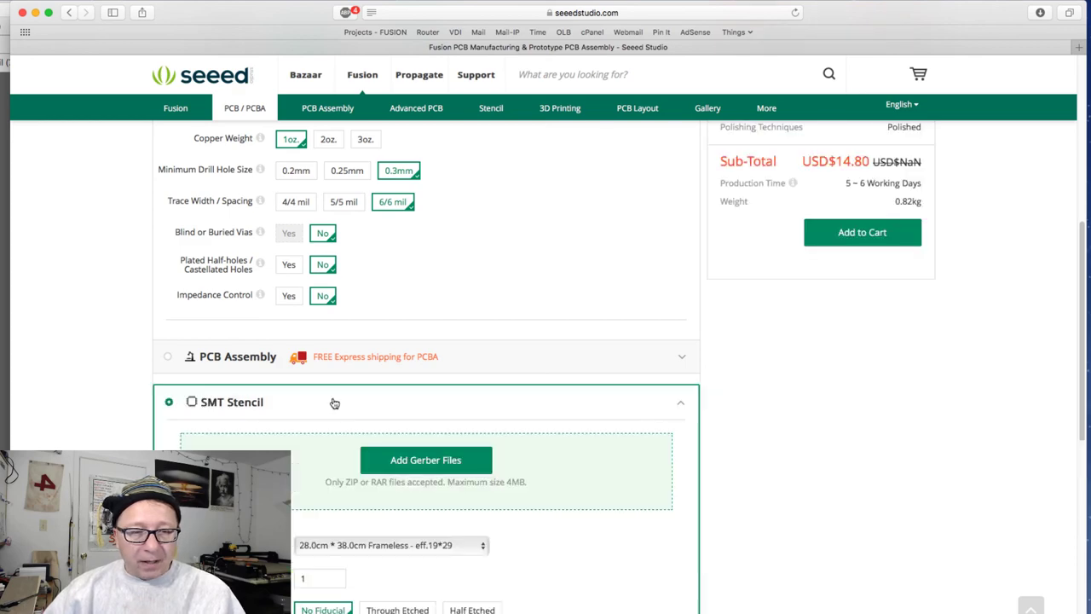
scroll(537, 416, down, 2)
scroll(880, 273, up, 1)
scroll(880, 273, up, 5)
drag(907, 184, 927, 190)
scroll(925, 200, up, 1)
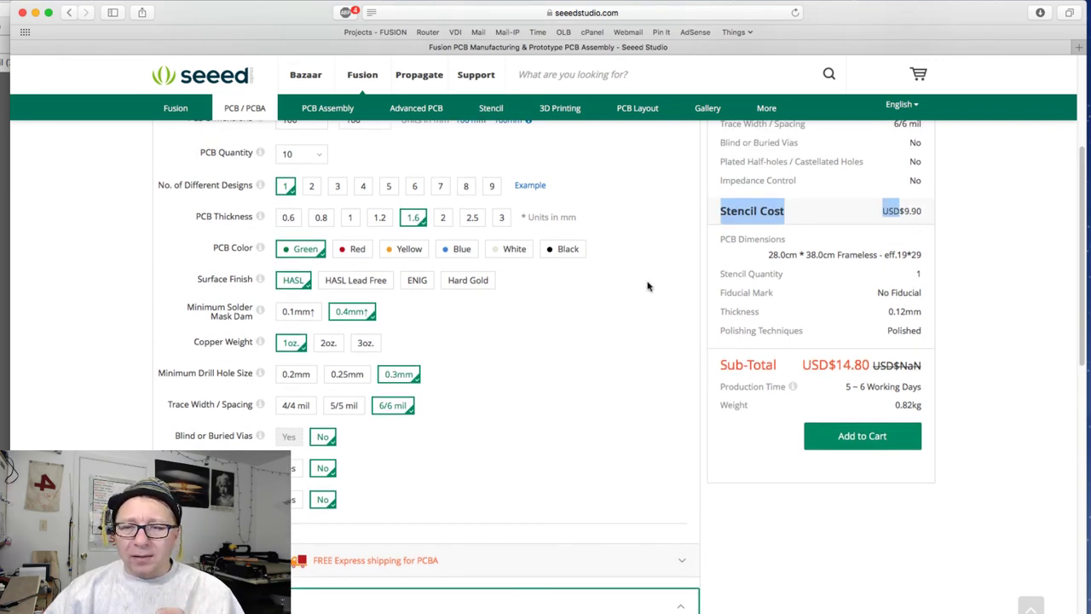
scroll(648, 286, up, 8)
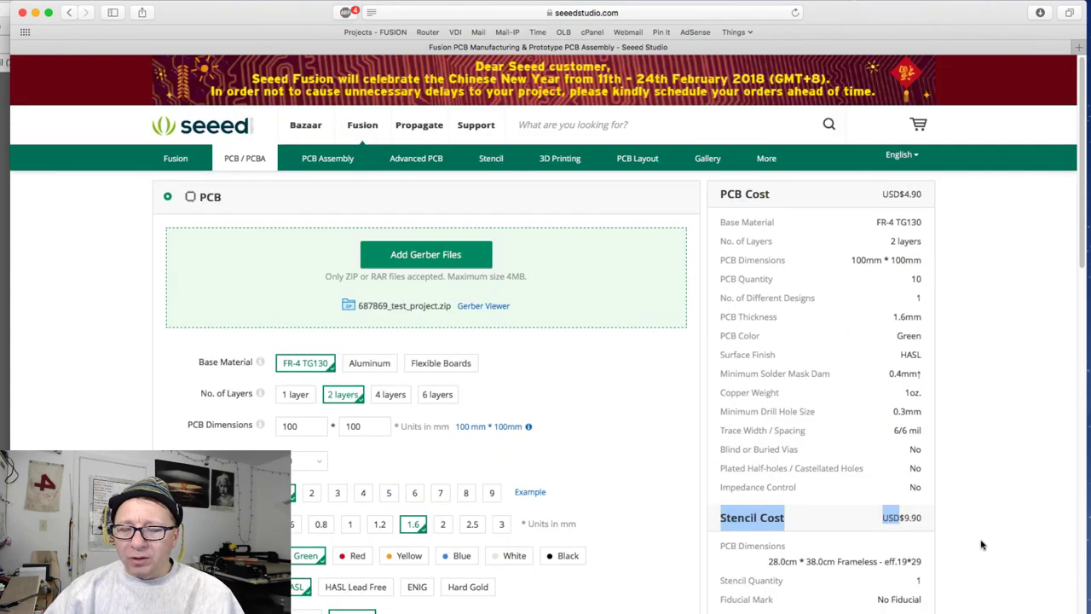
scroll(875, 494, down, 10)
scroll(864, 496, down, 4)
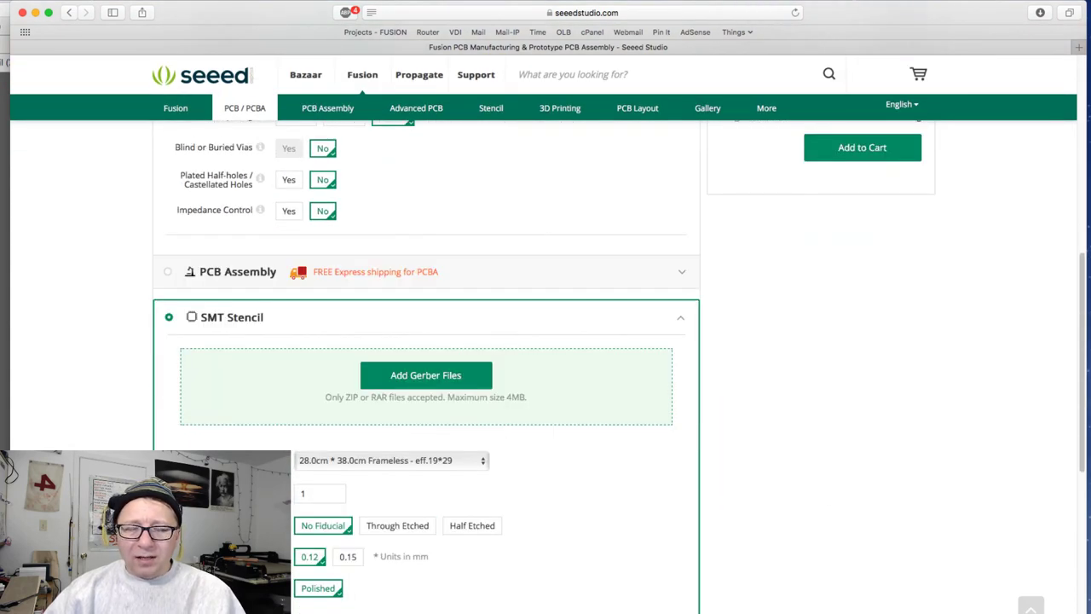
scroll(375, 523, down, 2)
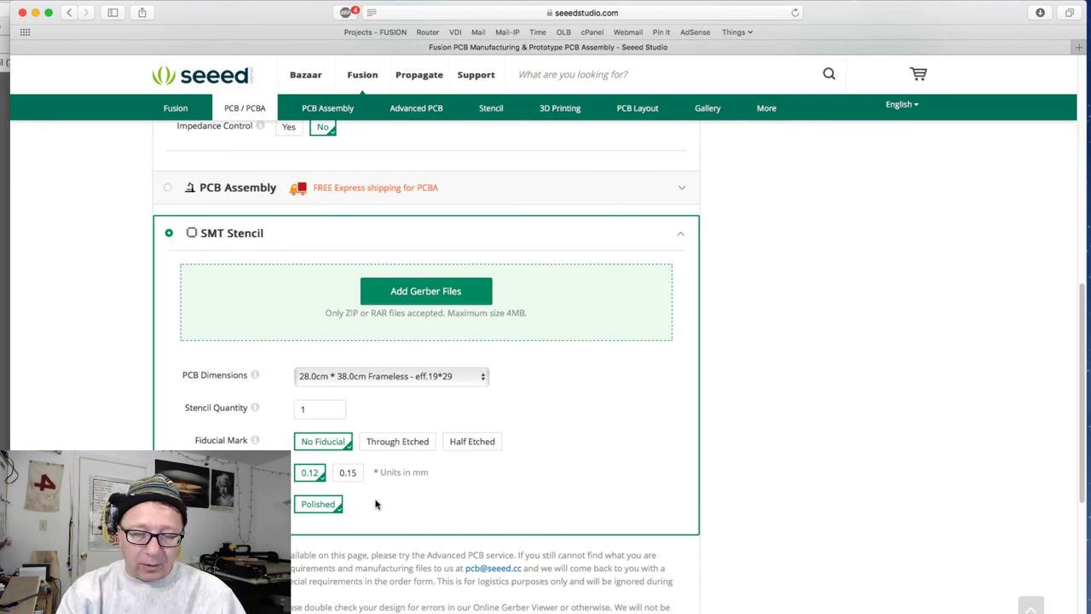
scroll(375, 503, down, 3)
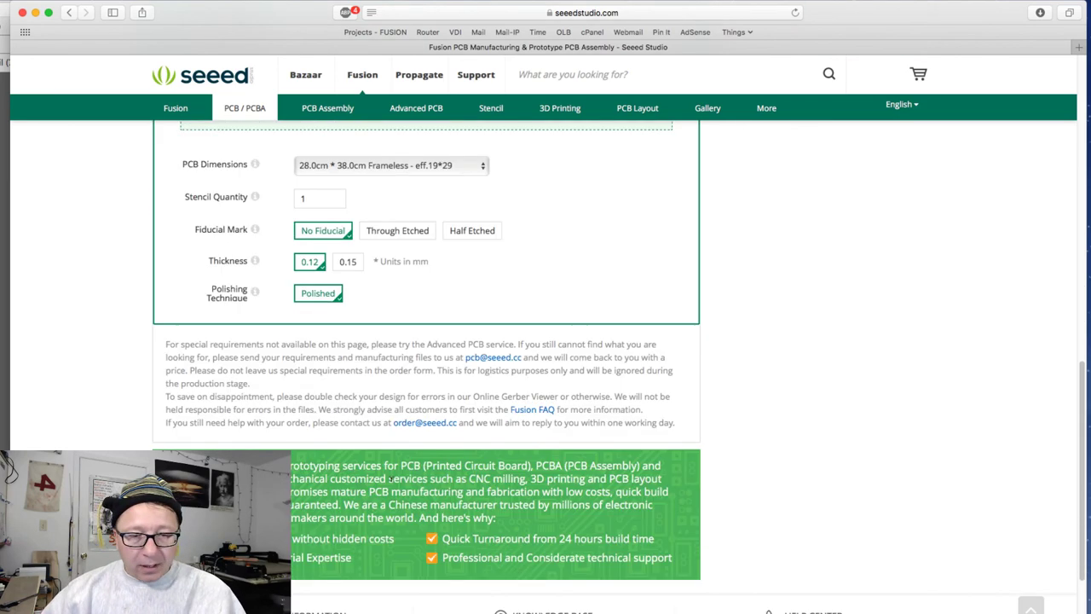
scroll(451, 487, up, 15)
scroll(915, 402, down, 4)
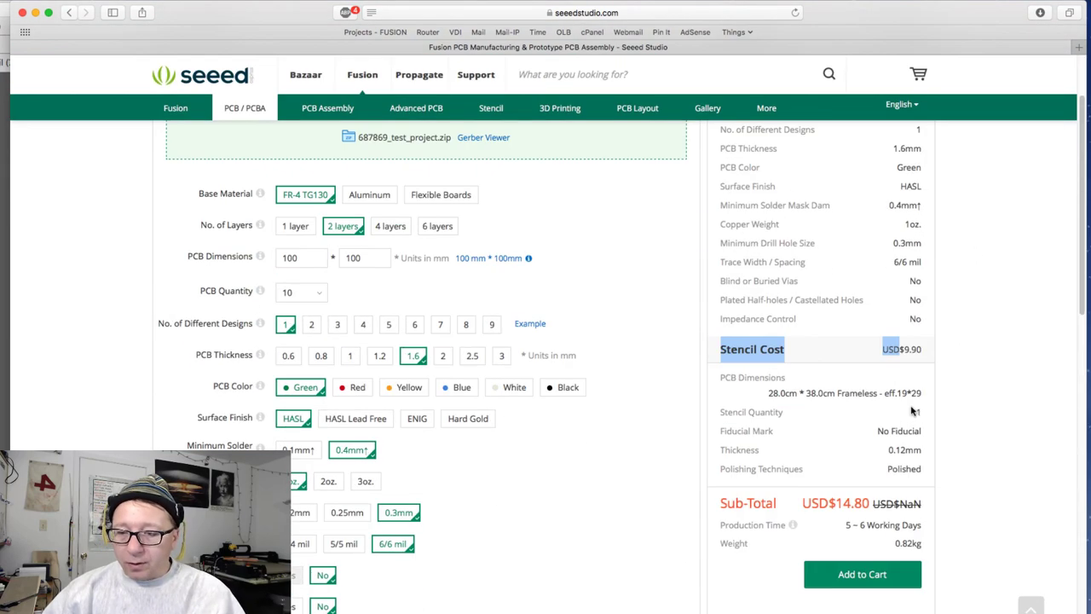